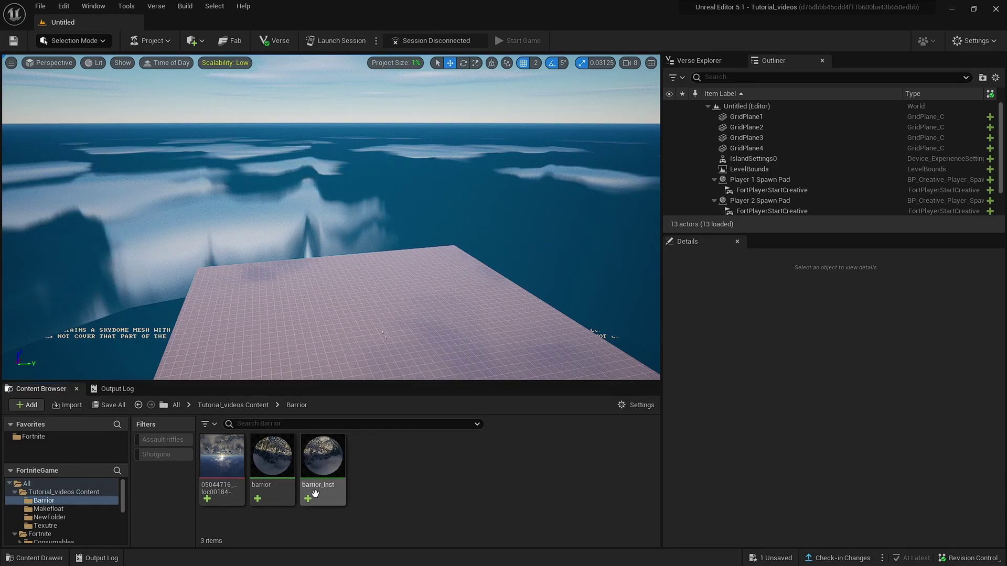
# - Open the 05044716 cloudy sky texture from the Barrior folder in the Texture Editor
pyautogui.doubleClick(231, 482)
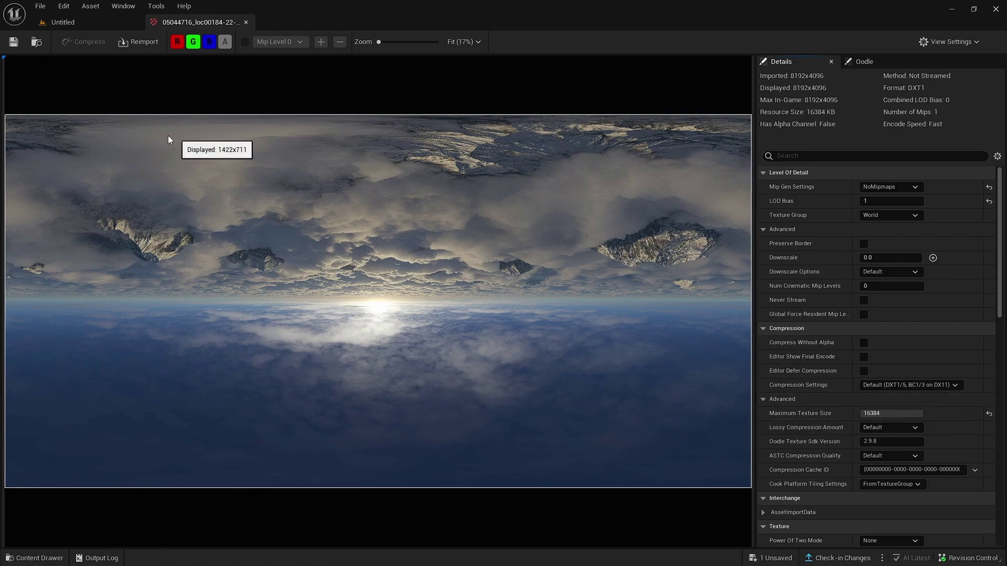
# - Save the sky panorama texture
pyautogui.click(13, 42)
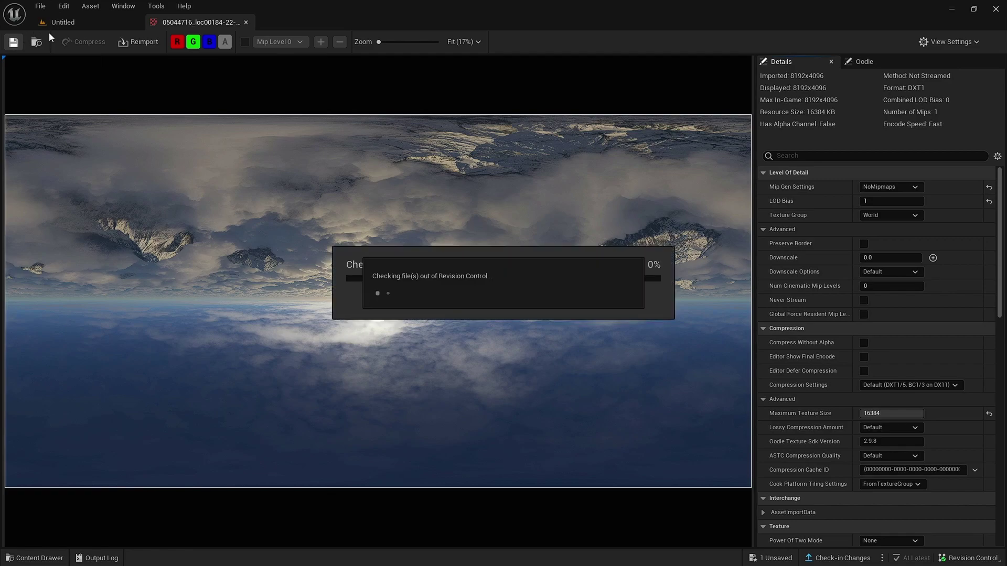
# - Back in the Untitled level, create a material named Sky in Barrior and open its graph
pyautogui.click(73, 22)
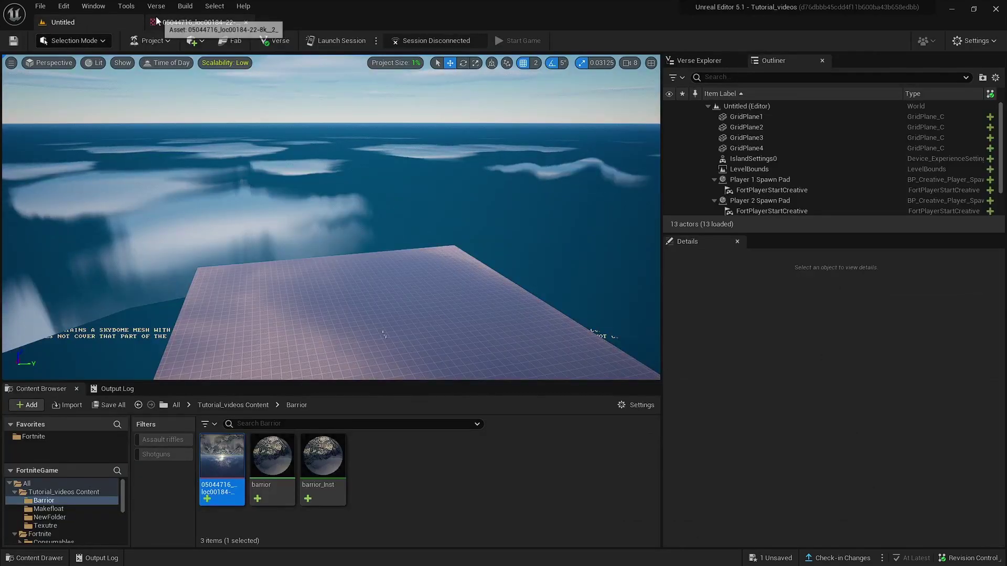
pyautogui.rightClick(397, 467)
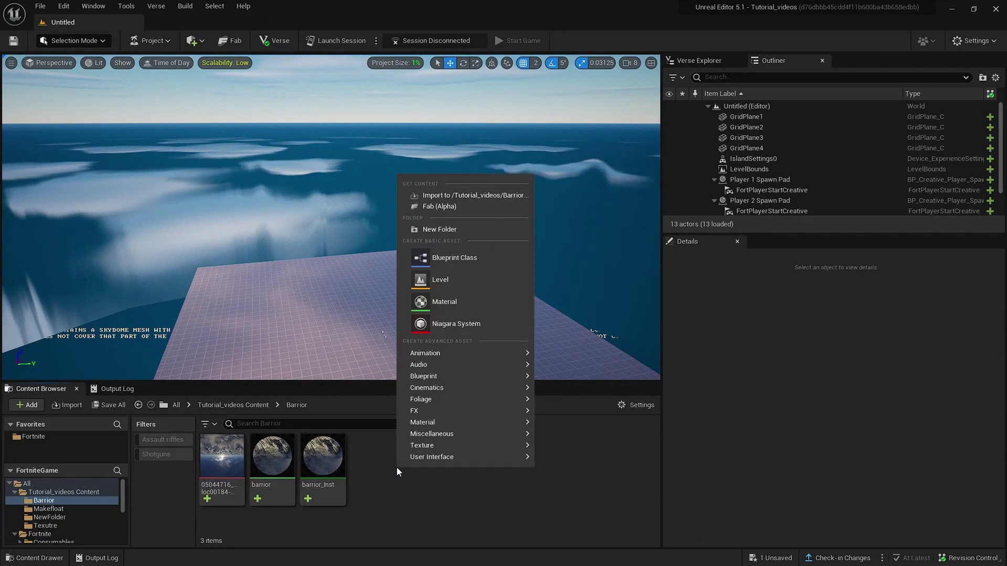
pyautogui.click(420, 301)
pyautogui.write('Sky')
pyautogui.press('Return')
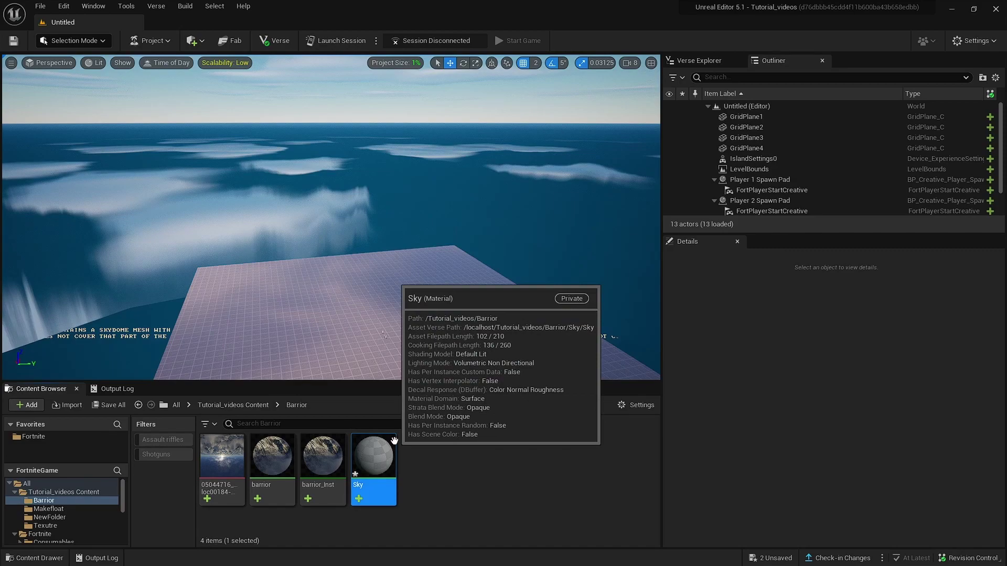
pyautogui.doubleClick(373, 461)
pyautogui.moveTo(459, 323); pyautogui.dragTo(508, 272, button='right')
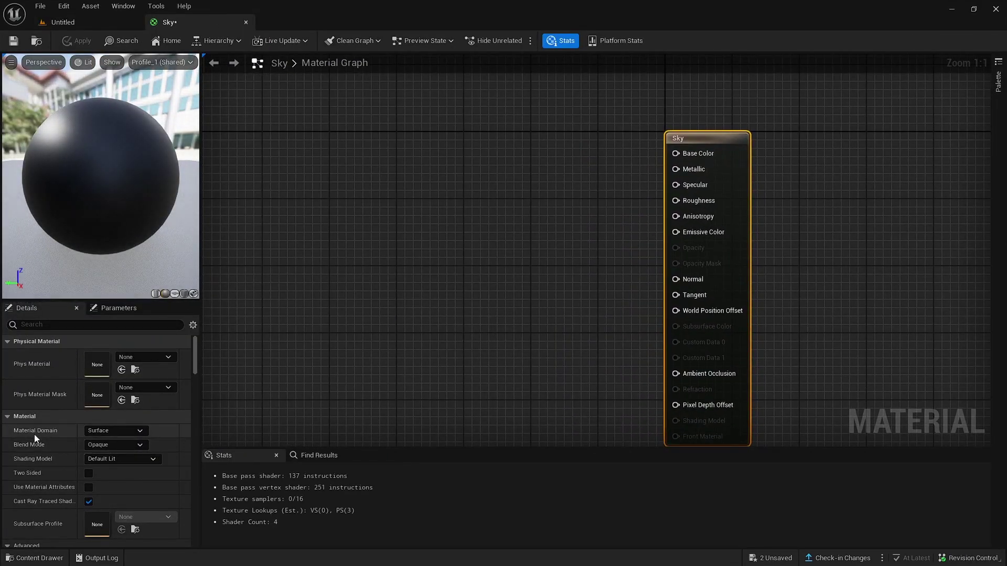
# - Set the Sky material's Shading Model to Unlit
pyautogui.click(118, 458)
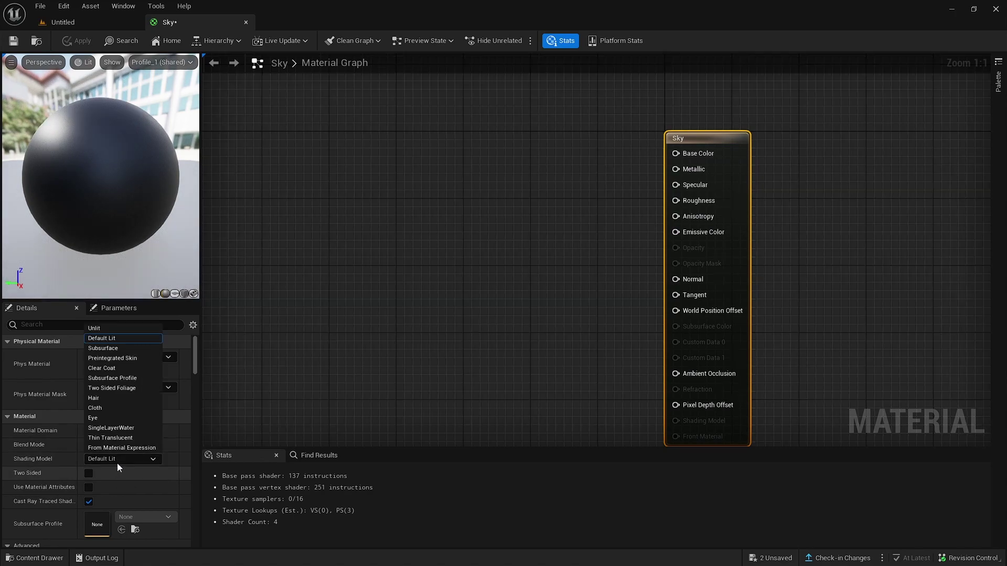
pyautogui.click(102, 330)
pyautogui.moveTo(371, 339); pyautogui.dragTo(350, 156, button='right')
# - Add a comment box titled Textures to the graph and enlarge it
pyautogui.press('c')
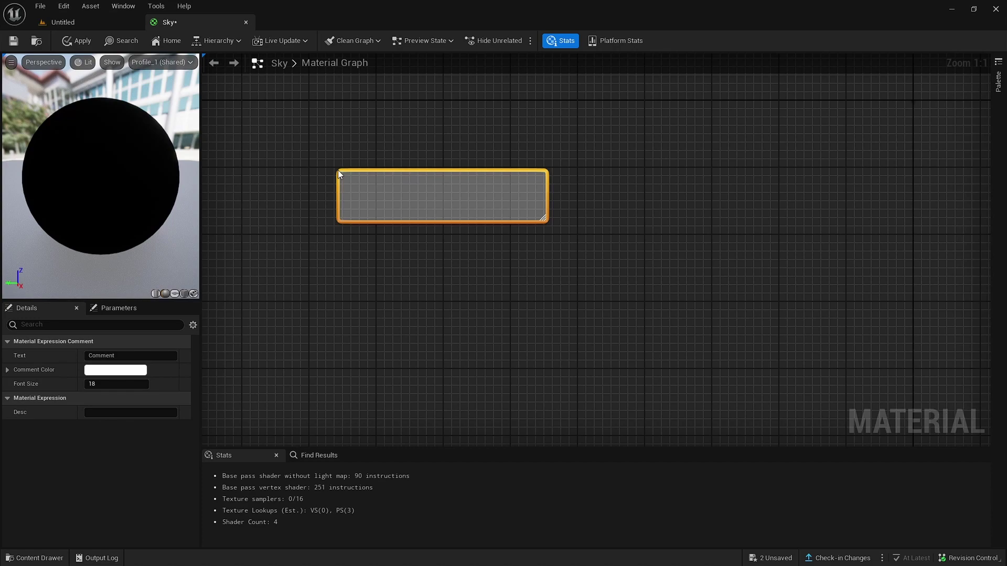
pyautogui.write('Textures')
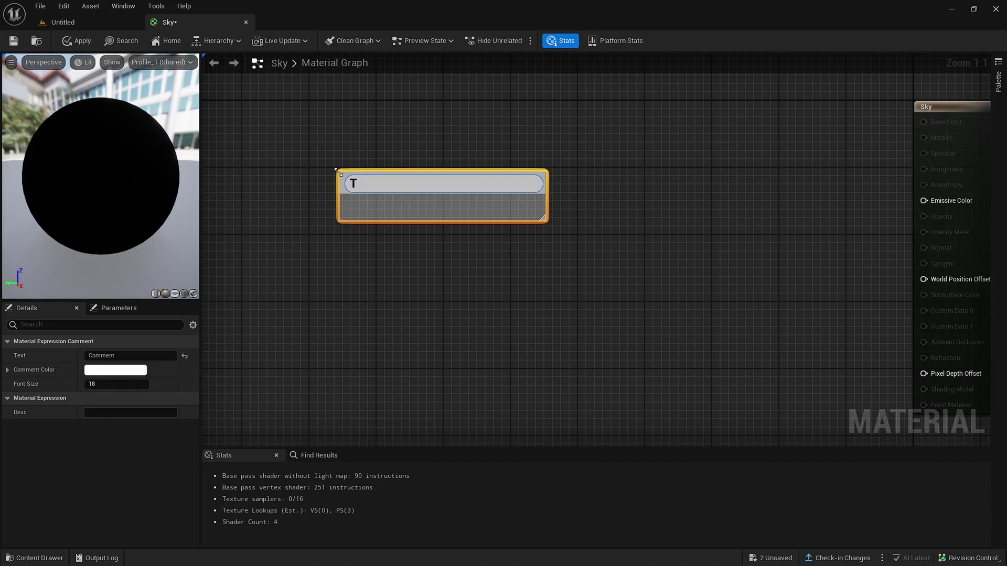
pyautogui.press('Return')
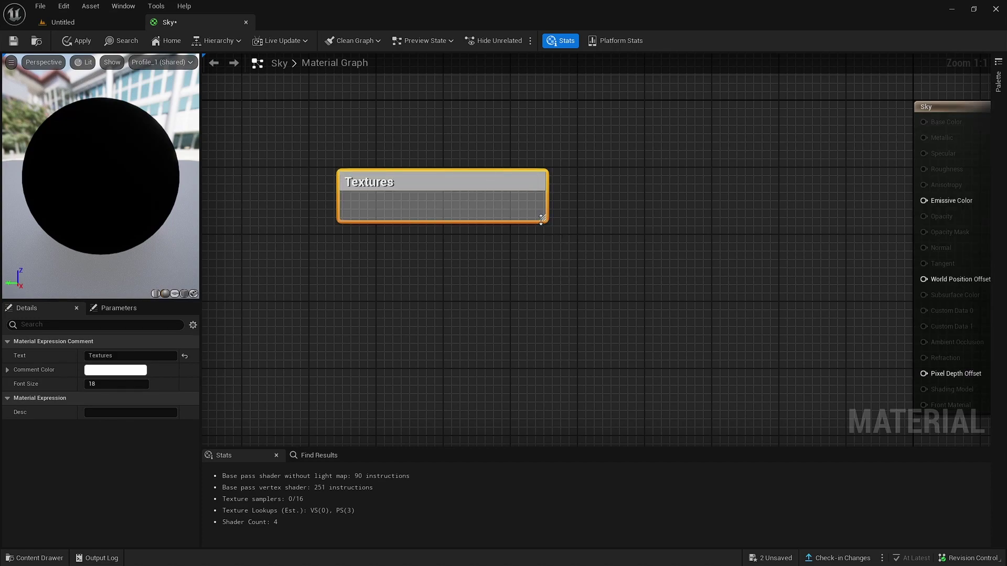
pyautogui.moveTo(541, 219); pyautogui.dragTo(850, 444)
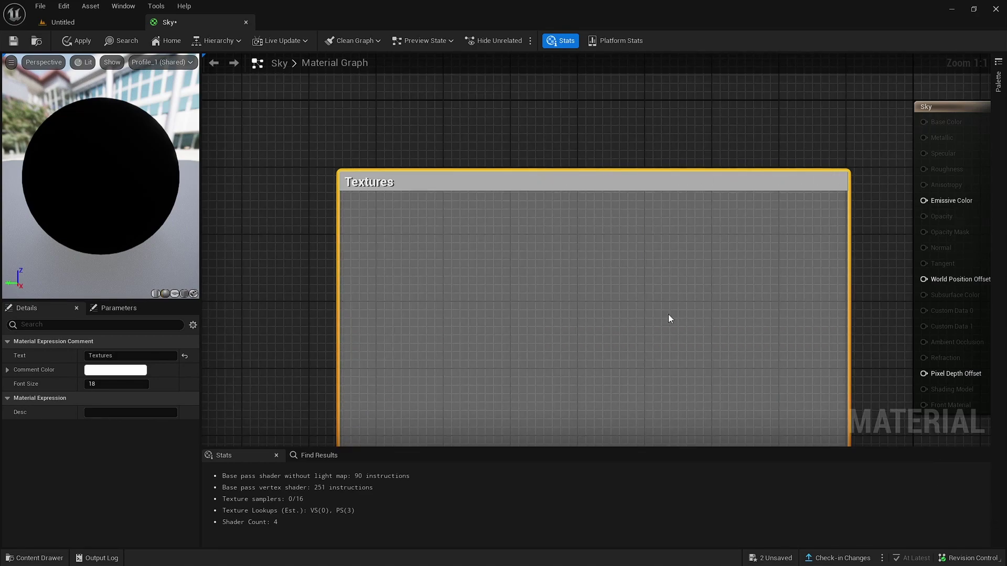
pyautogui.moveTo(569, 272); pyautogui.dragTo(701, 191, button='right')
pyautogui.moveTo(475, 206); pyautogui.dragTo(257, 184)
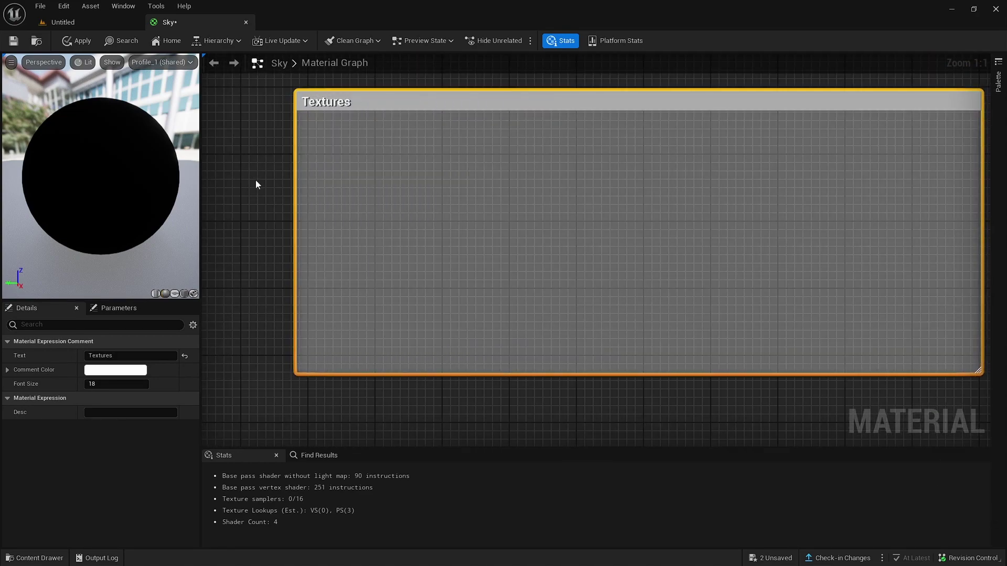
pyautogui.moveTo(616, 272); pyautogui.dragTo(484, 258, button='right')
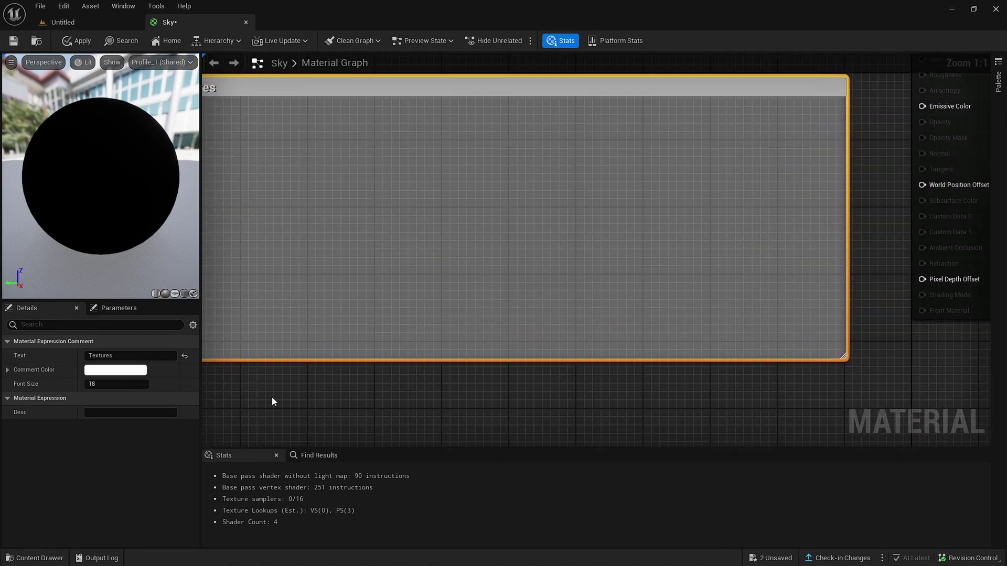
# - Place two samples of the sky texture, one above the other, inside the Textures comment
pyautogui.click(37, 558)
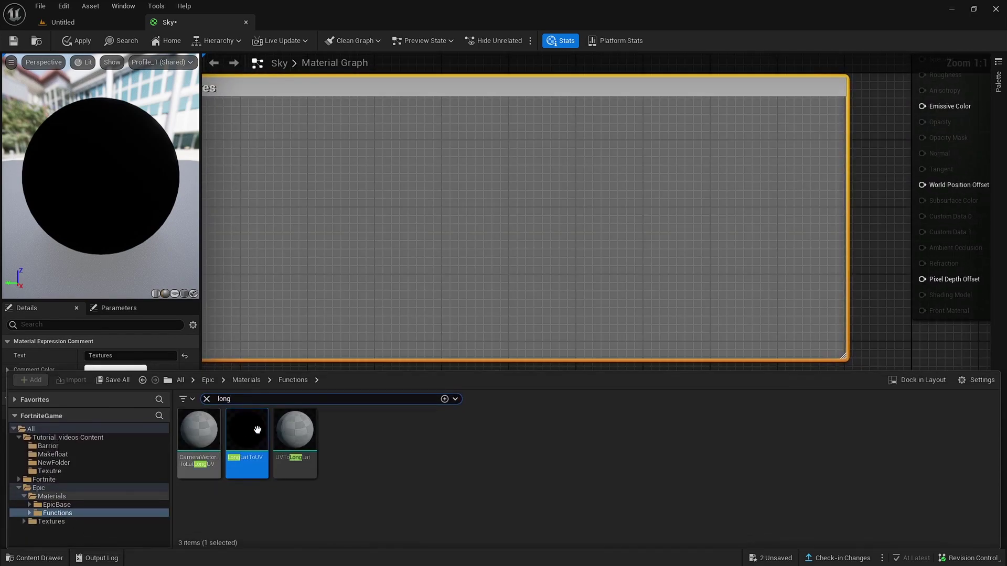
pyautogui.click(207, 401)
pyautogui.click(63, 446)
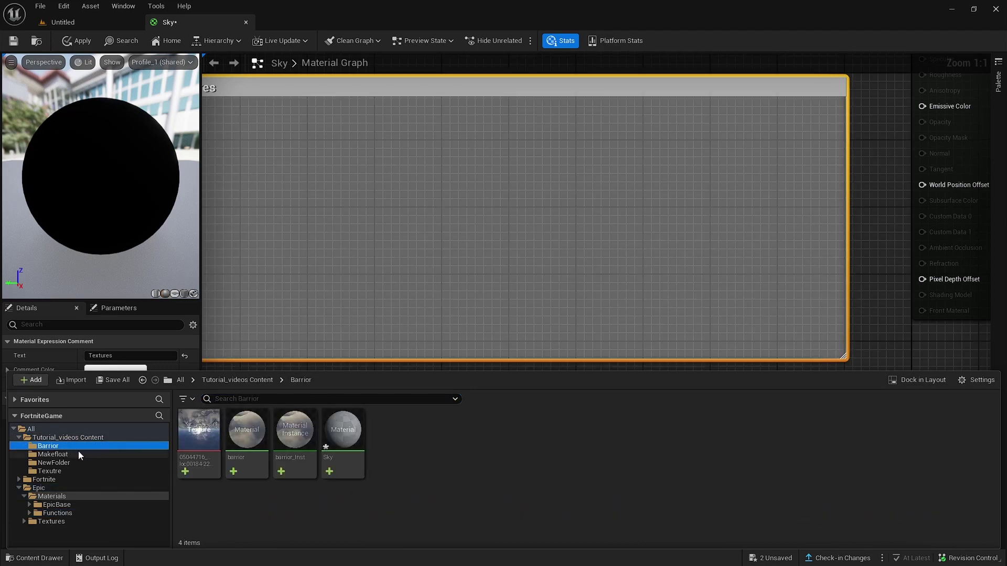
pyautogui.moveTo(199, 430); pyautogui.dragTo(456, 157)
pyautogui.moveTo(495, 249); pyautogui.dragTo(480, 309)
pyautogui.hotkey('ctrl', 'd')
pyautogui.moveTo(478, 379); pyautogui.dragTo(445, 172)
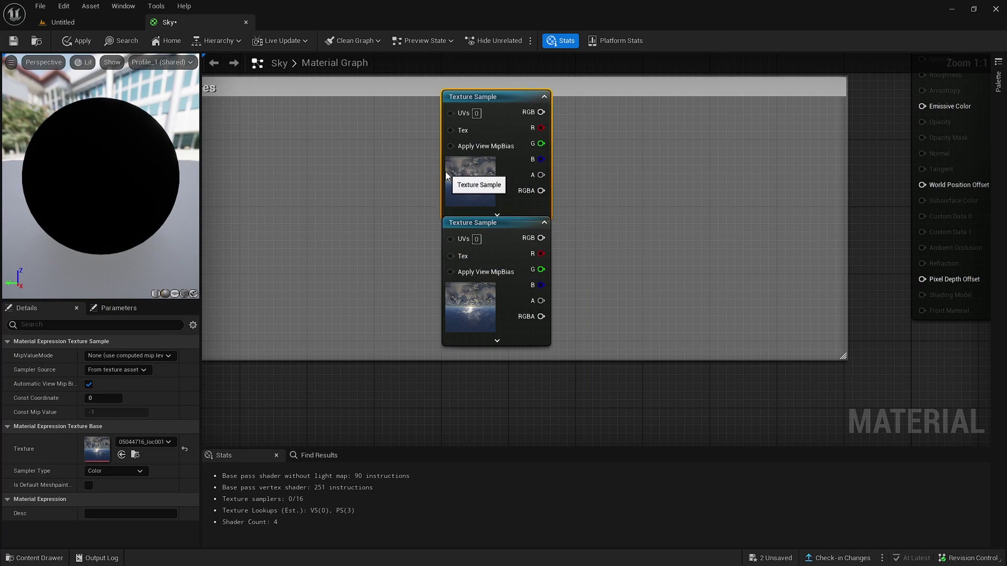
# - Add a Lerp node with the top texture's RGB on A and the lower one's on B
pyautogui.click(698, 239)
pyautogui.moveTo(706, 242); pyautogui.dragTo(541, 112)
pyautogui.moveTo(541, 237); pyautogui.dragTo(652, 214)
pyautogui.moveTo(620, 258); pyautogui.dragTo(772, 341, button='right')
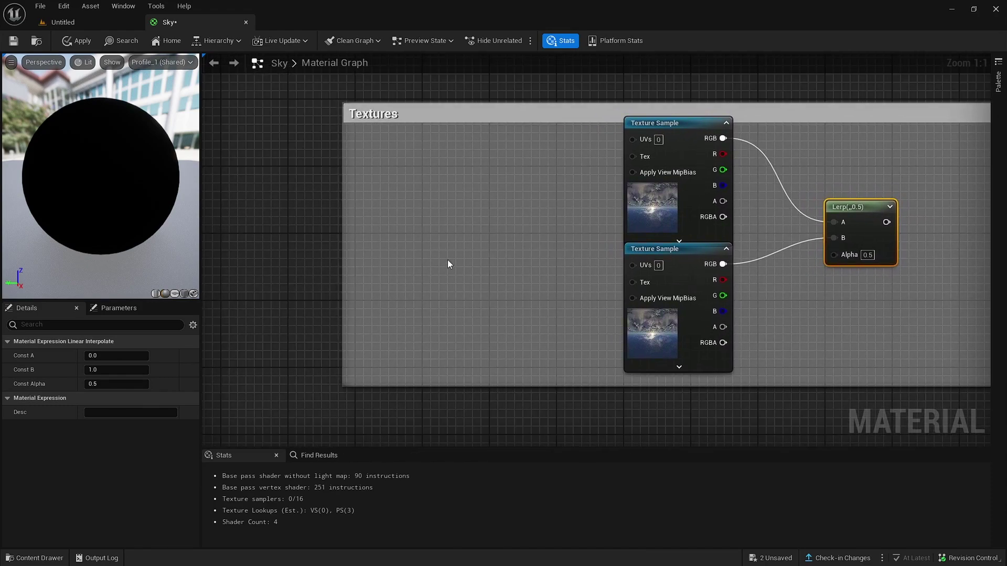
# - Drive both texture UVs from a Panner with Speed X 0.001
pyautogui.rightClick(557, 236)
pyautogui.write('panner')
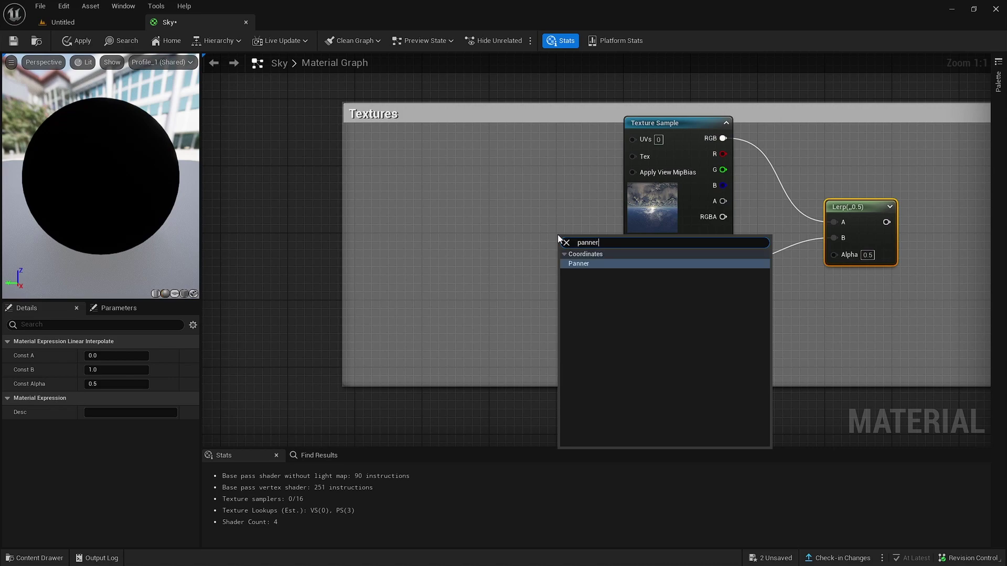
pyautogui.press('Return')
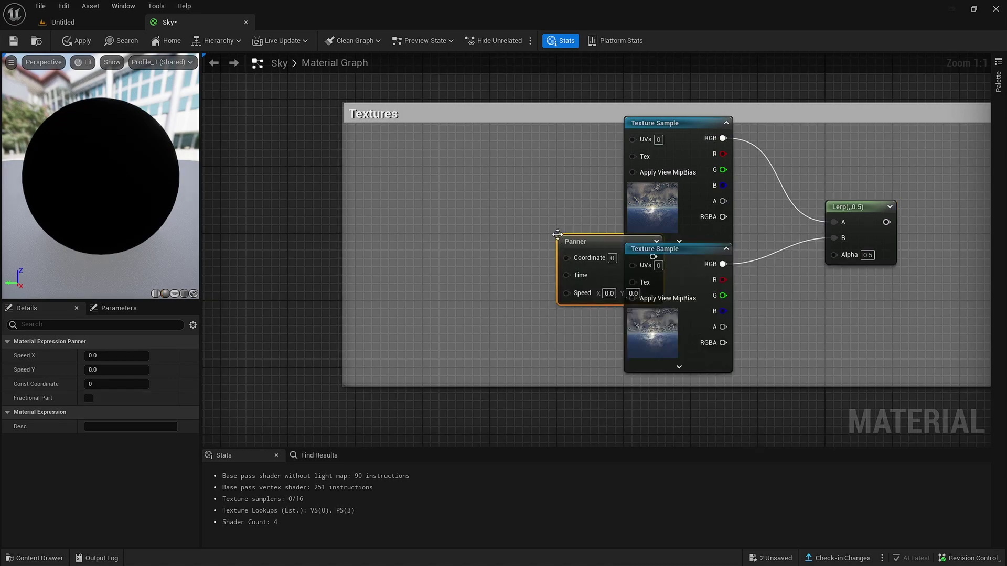
pyautogui.moveTo(582, 236); pyautogui.dragTo(642, 271)
pyautogui.moveTo(576, 247); pyautogui.dragTo(632, 139)
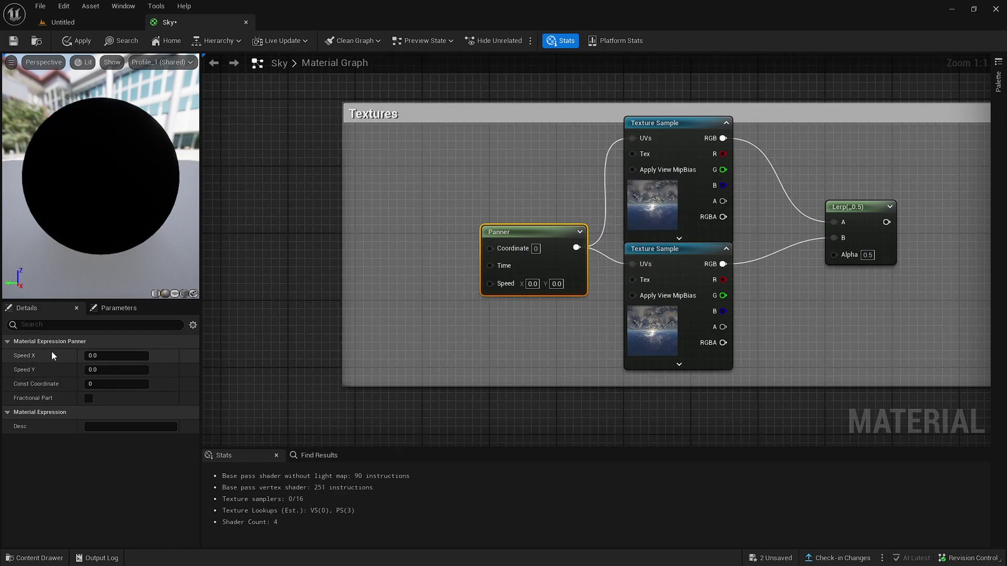
pyautogui.click(99, 355)
pyautogui.write('0.001')
pyautogui.press('Return')
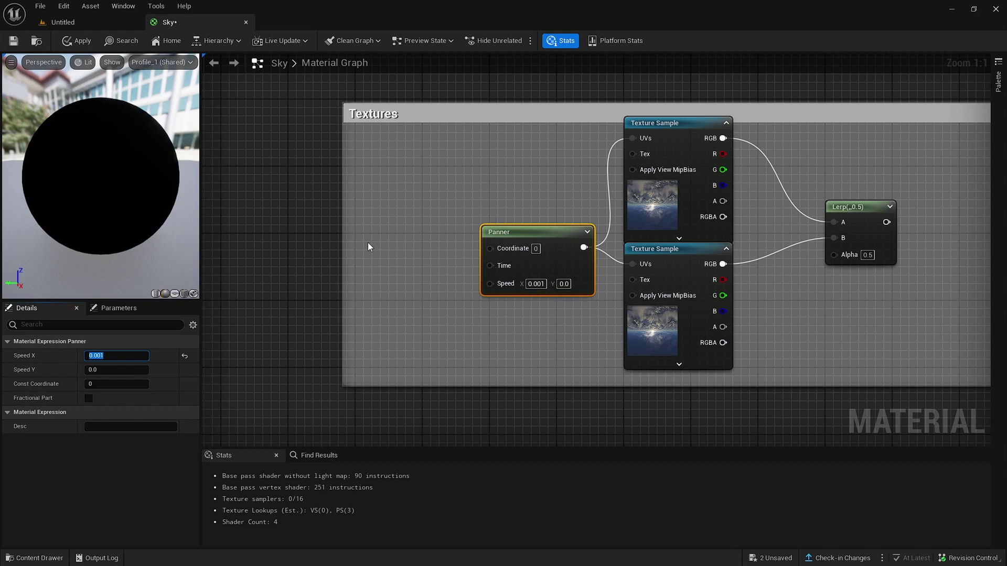
pyautogui.moveTo(343, 242); pyautogui.dragTo(277, 260)
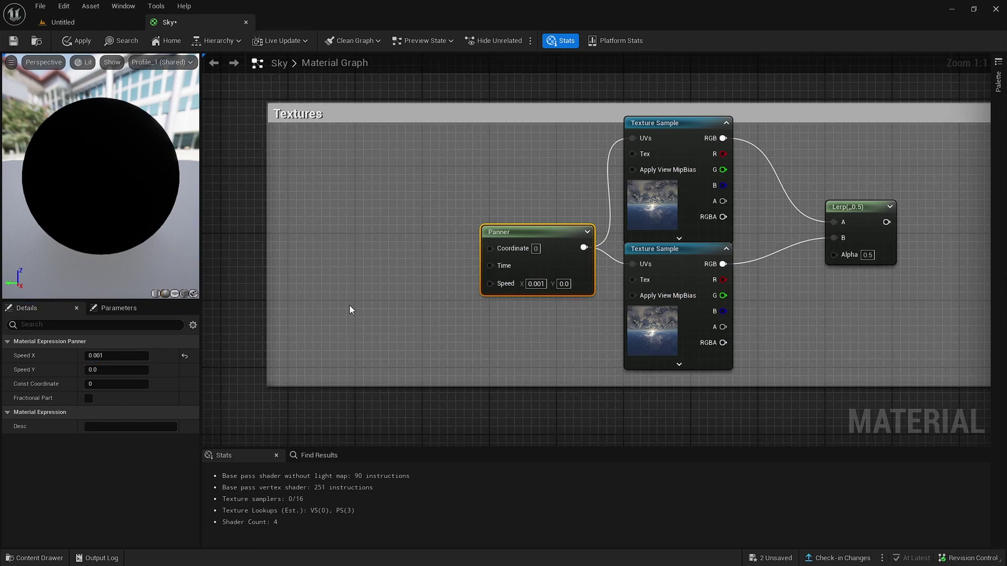
# - Add the LongLatToUV function from Epic materials Functions and wire its Result into the Panner Coordinate
pyautogui.click(8, 557)
pyautogui.click(48, 497)
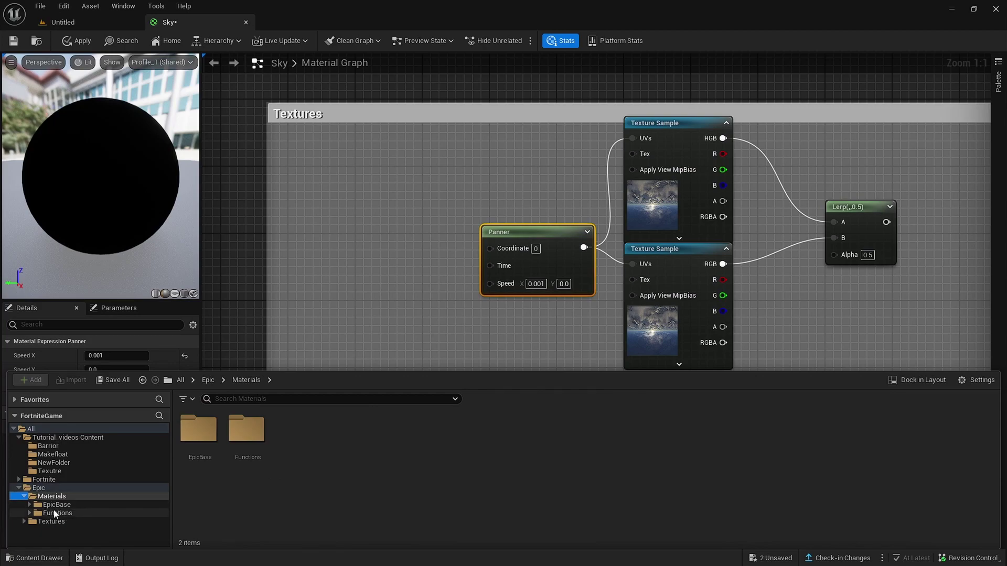
pyautogui.click(57, 513)
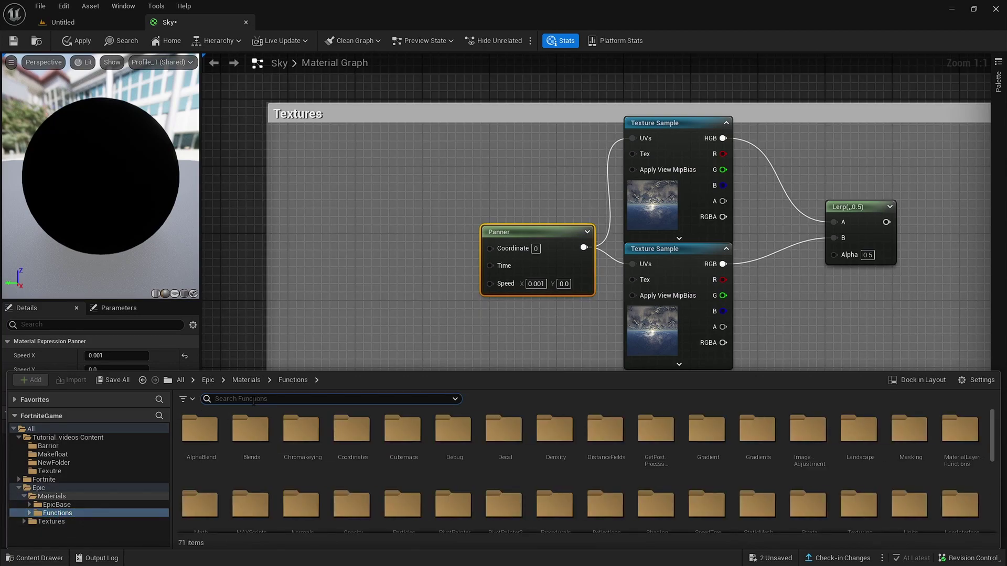
pyautogui.write('lerp')
pyautogui.press('BackSpace')
pyautogui.press('BackSpace')
pyautogui.press('BackSpace')
pyautogui.press('BackSpace')
pyautogui.moveTo(246, 451); pyautogui.dragTo(361, 229)
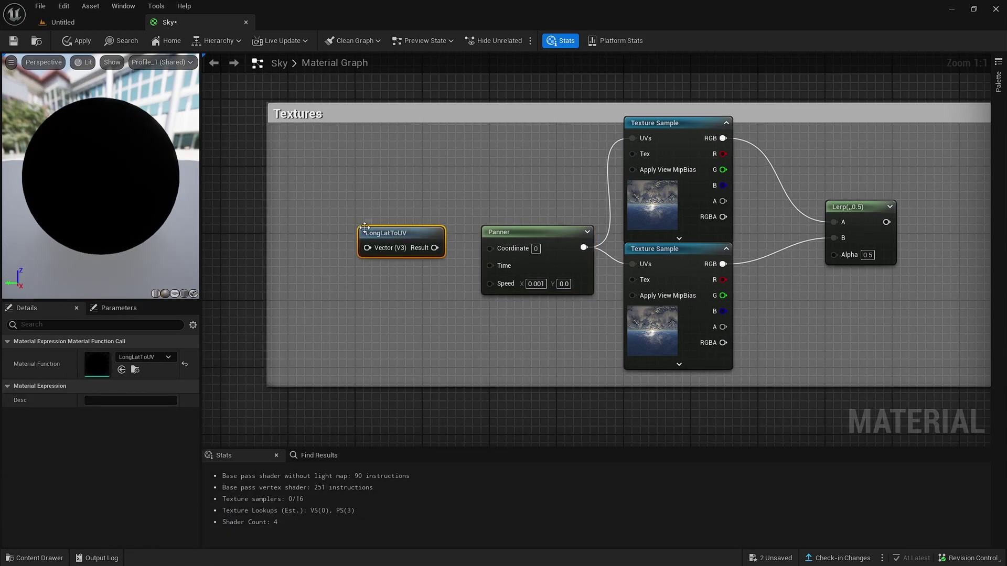
pyautogui.moveTo(439, 254); pyautogui.dragTo(490, 247)
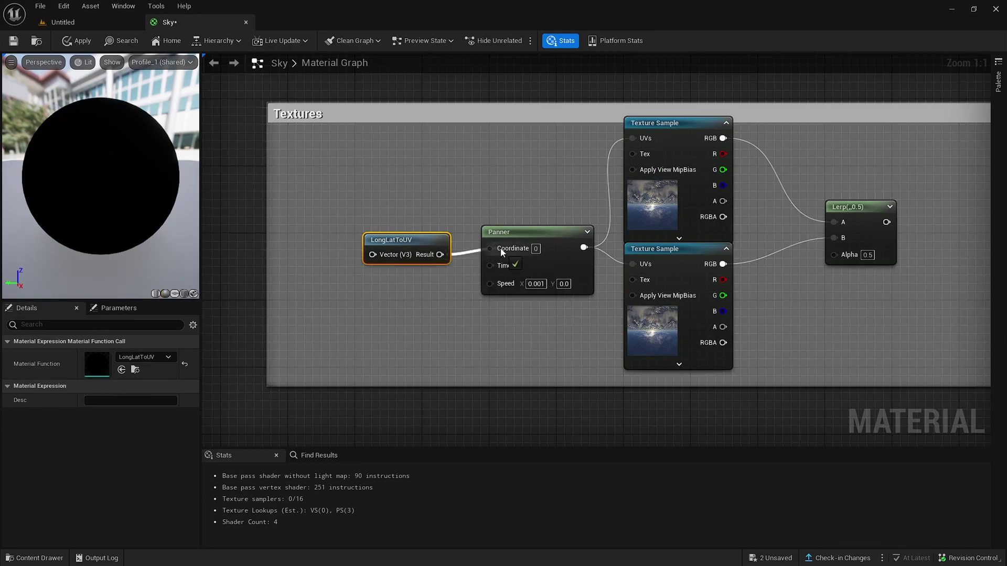
pyautogui.moveTo(360, 254); pyautogui.dragTo(503, 273, button='right')
# - Add a Camera Vector node and connect it to LongLatToUV's Vector input
pyautogui.rightClick(475, 267)
pyautogui.write('ca')
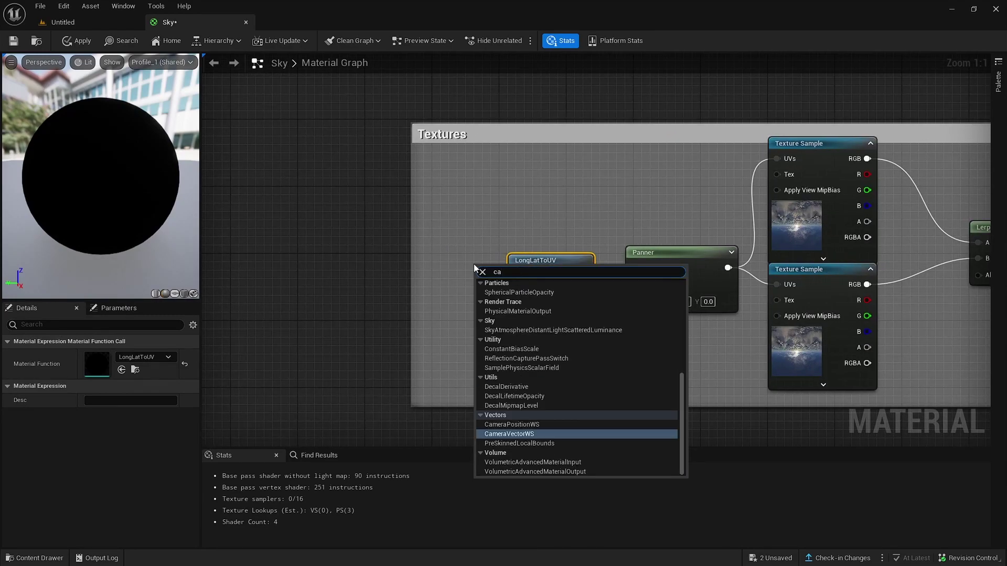
pyautogui.click(511, 433)
pyautogui.moveTo(496, 277); pyautogui.dragTo(521, 278)
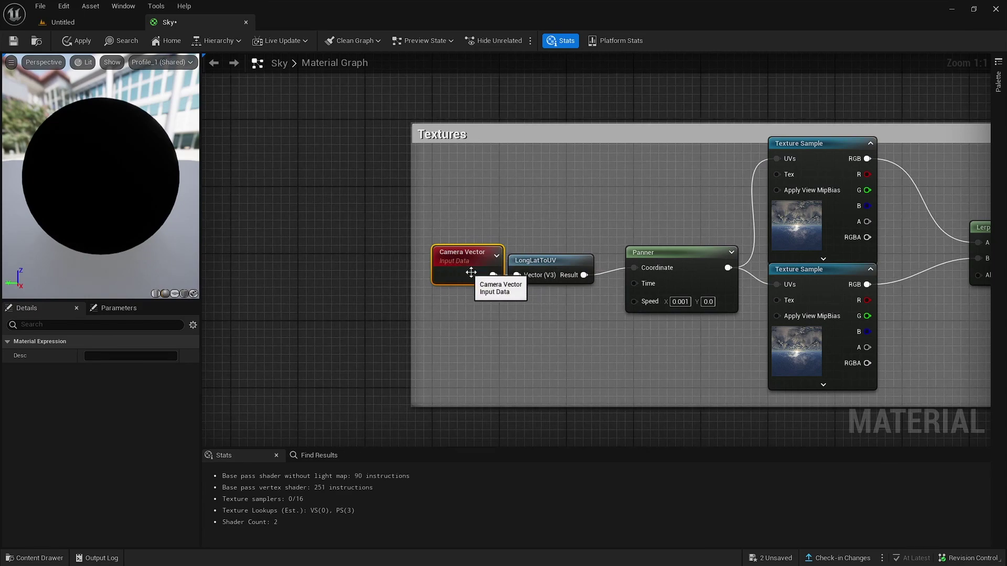
pyautogui.moveTo(669, 336); pyautogui.dragTo(444, 565, button='right')
# - Add an enlarged comment box titled Color to the graph
pyautogui.click(379, 152)
pyautogui.press('c')
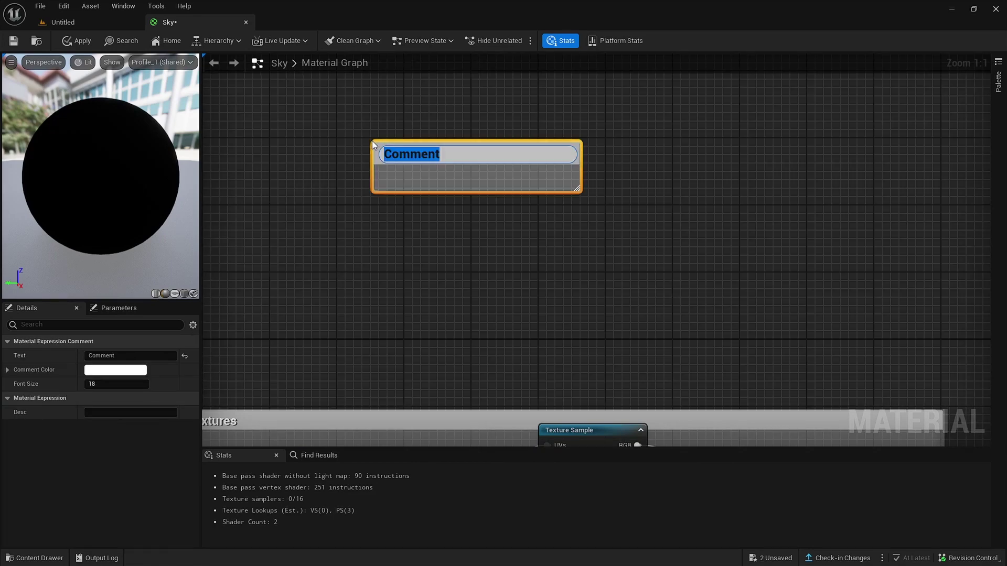
pyautogui.write('Color')
pyautogui.press('Return')
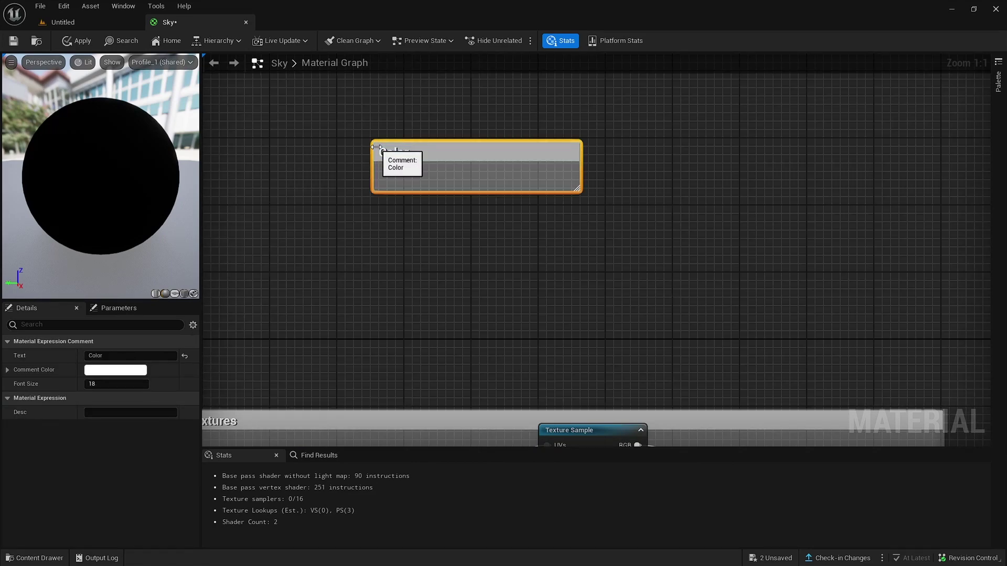
pyautogui.moveTo(579, 197); pyautogui.dragTo(773, 365)
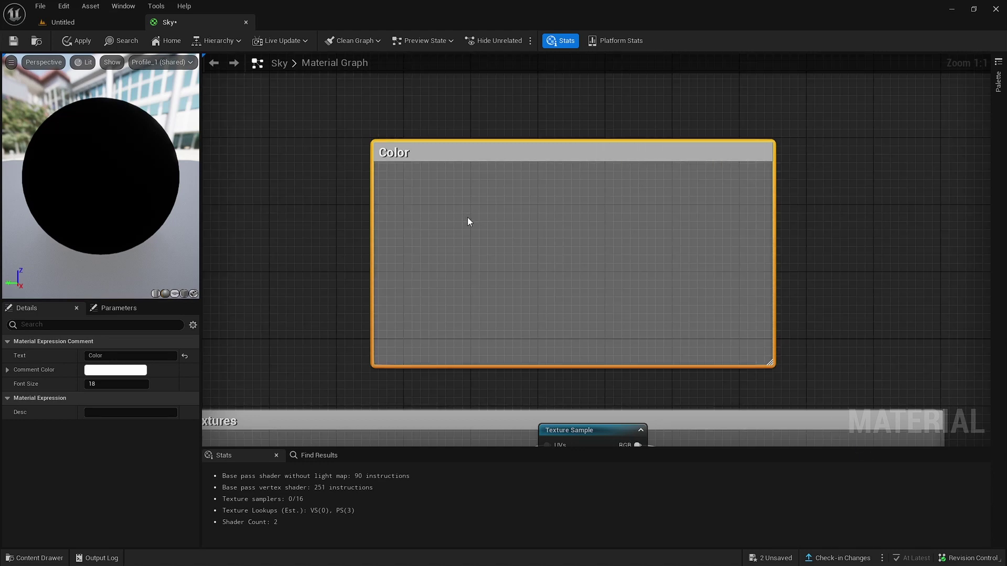
# - Add a white Constant3Vector and convert it to a parameter named Color
pyautogui.click(467, 218)
pyautogui.doubleClick(488, 281)
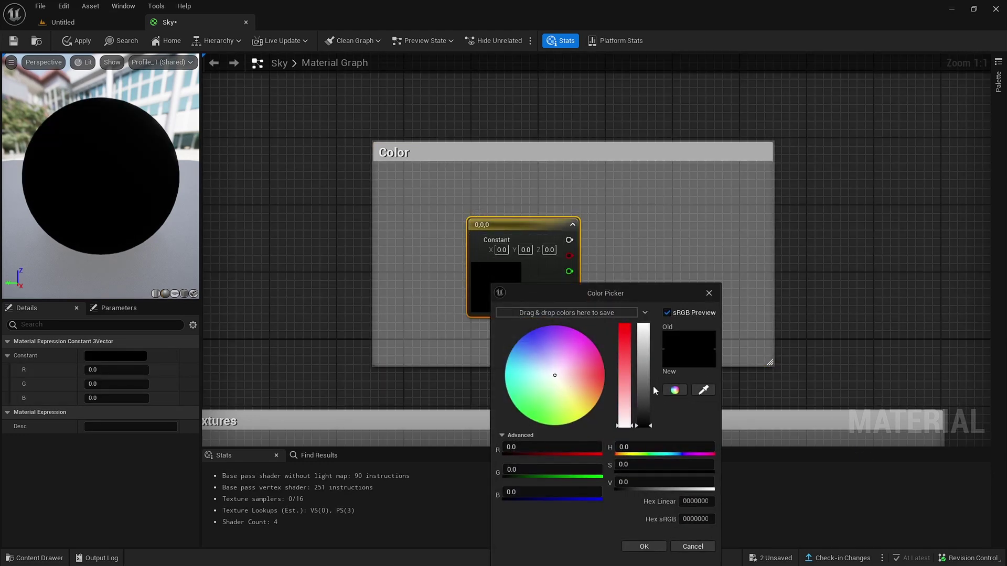
pyautogui.moveTo(652, 391); pyautogui.dragTo(643, 325)
pyautogui.click(644, 547)
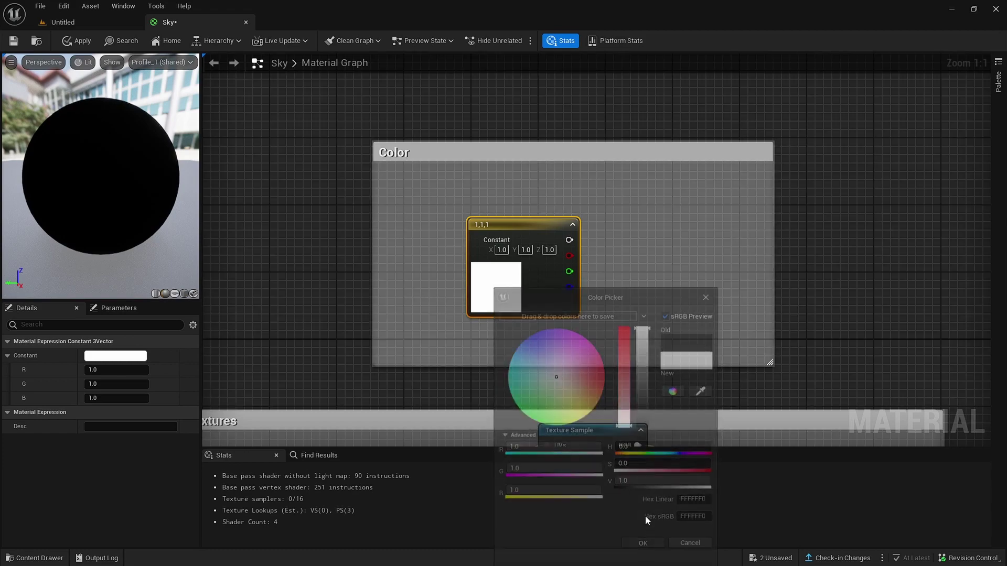
pyautogui.rightClick(512, 231)
pyautogui.click(551, 250)
pyautogui.write('c')
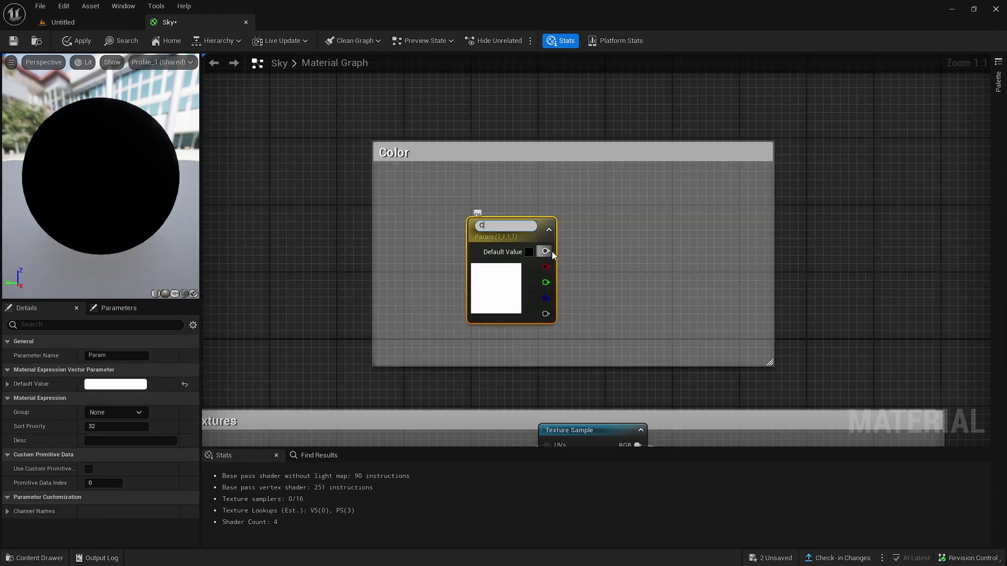
pyautogui.write('olor')
pyautogui.press('Return')
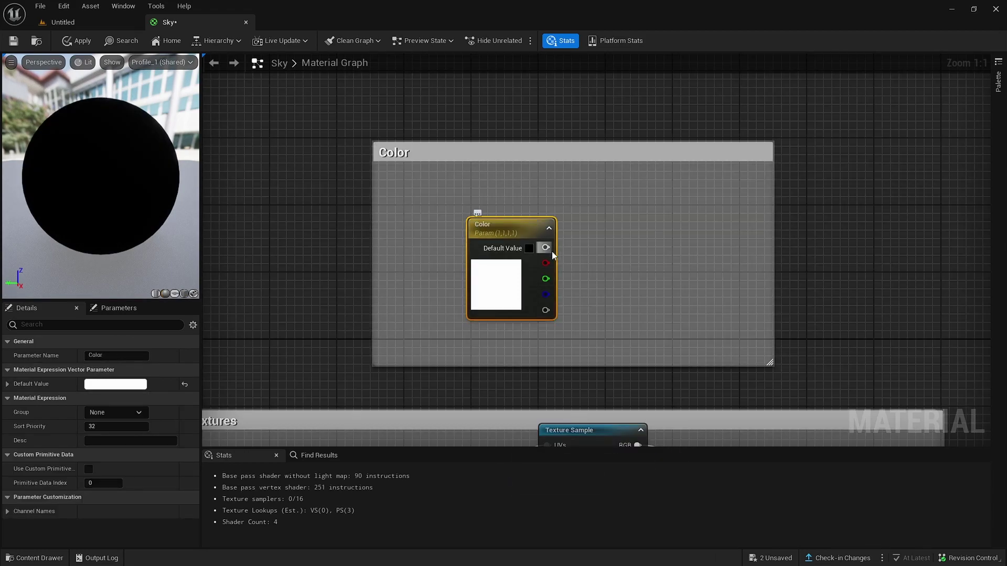
# - Add a Lerp fed by Color on A, plus a scalar parameter named Brightness
pyautogui.click(637, 233)
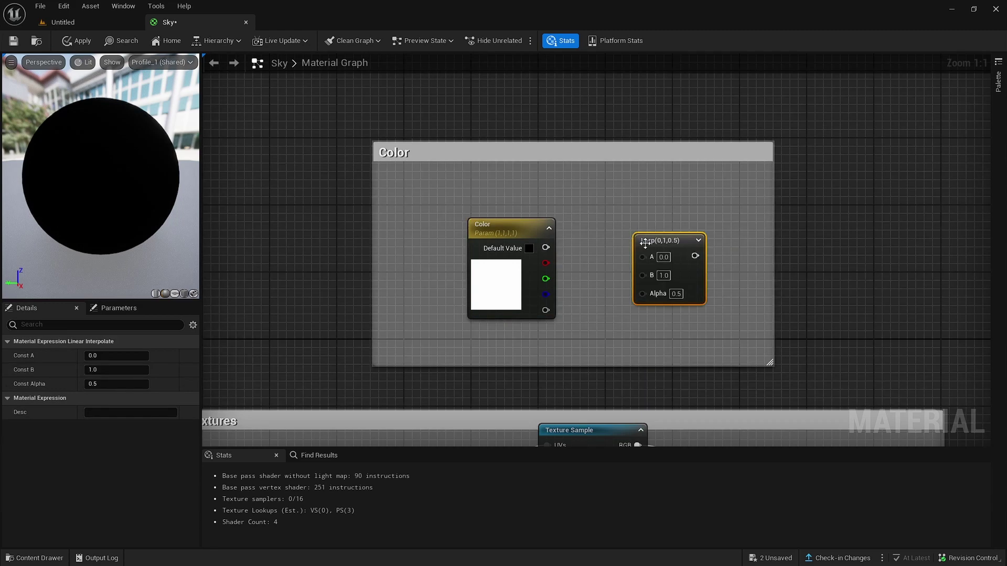
pyautogui.moveTo(642, 255); pyautogui.dragTo(552, 250)
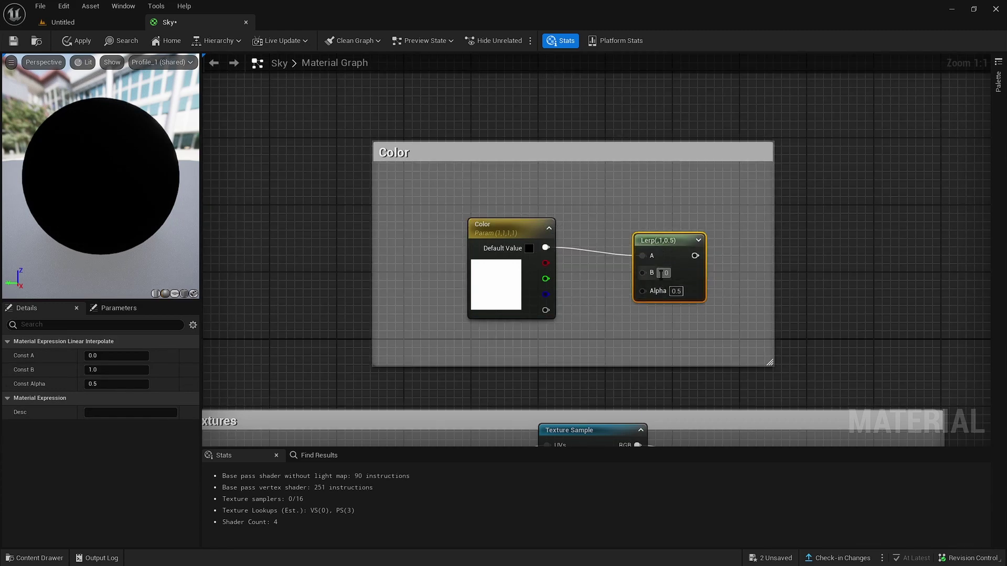
pyautogui.click(581, 271)
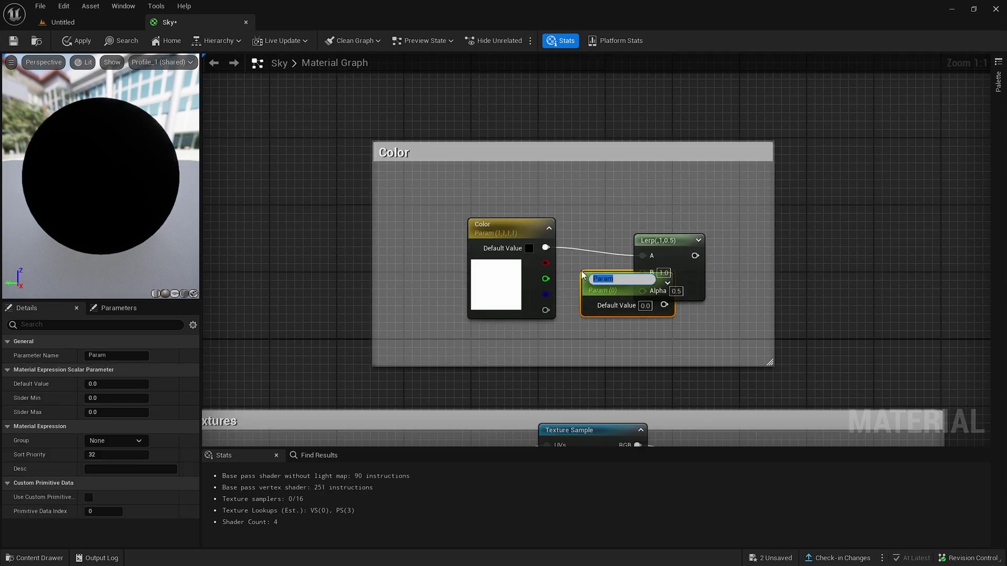
pyautogui.write('Brightm')
pyautogui.press('BackSpace')
pyautogui.write('ness')
pyautogui.press('Return')
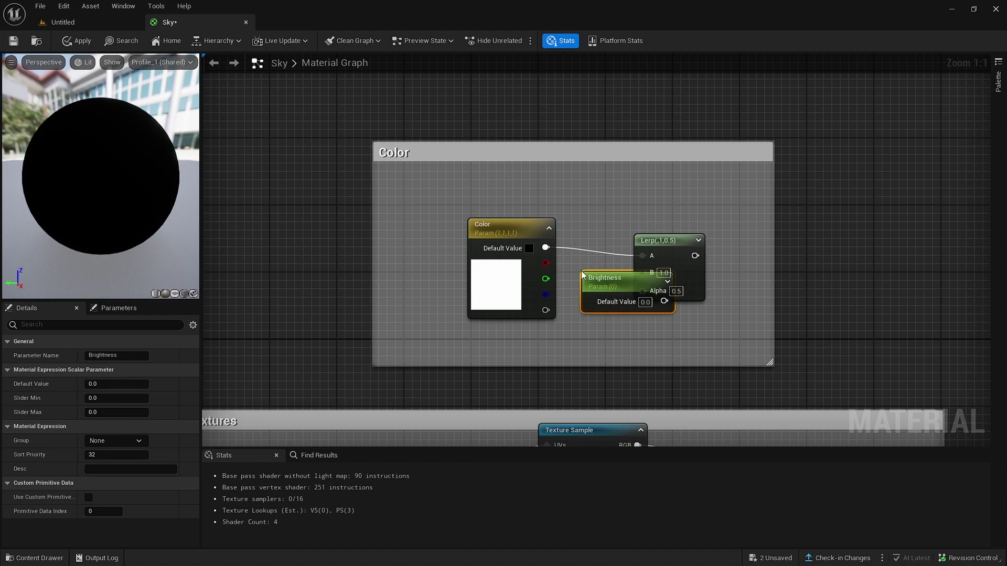
# - Set Brightness's default to 1 and connect it to the Lerp's B input
pyautogui.click(645, 302)
pyautogui.write('1')
pyautogui.press('Return')
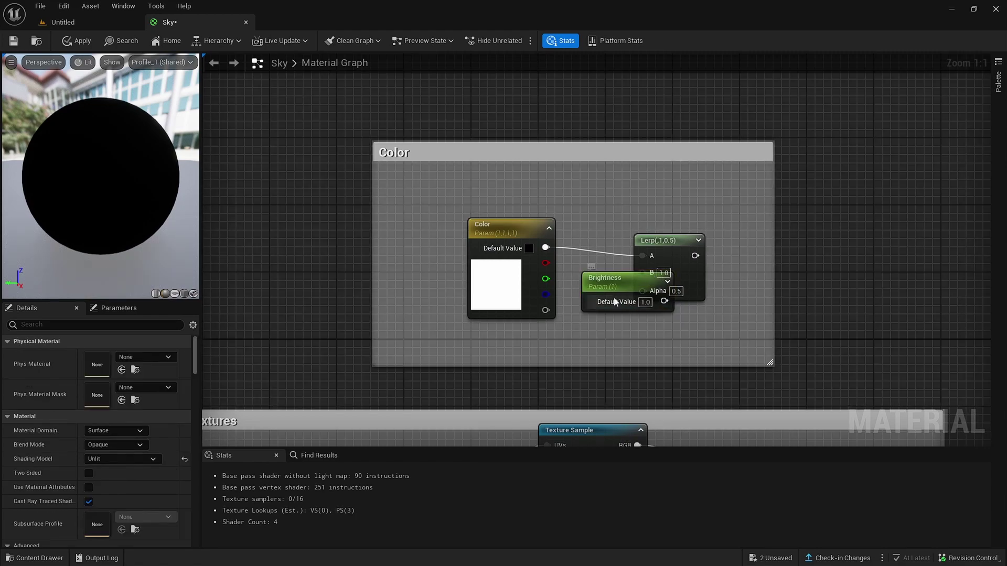
pyautogui.moveTo(598, 297); pyautogui.dragTo(573, 292)
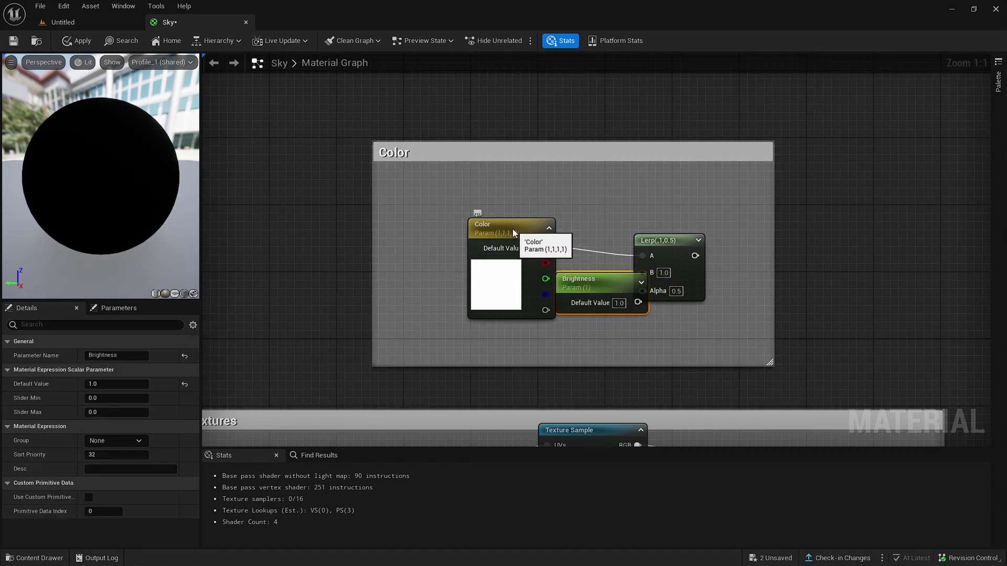
pyautogui.moveTo(512, 229); pyautogui.dragTo(439, 224)
pyautogui.moveTo(569, 290); pyautogui.dragTo(511, 273)
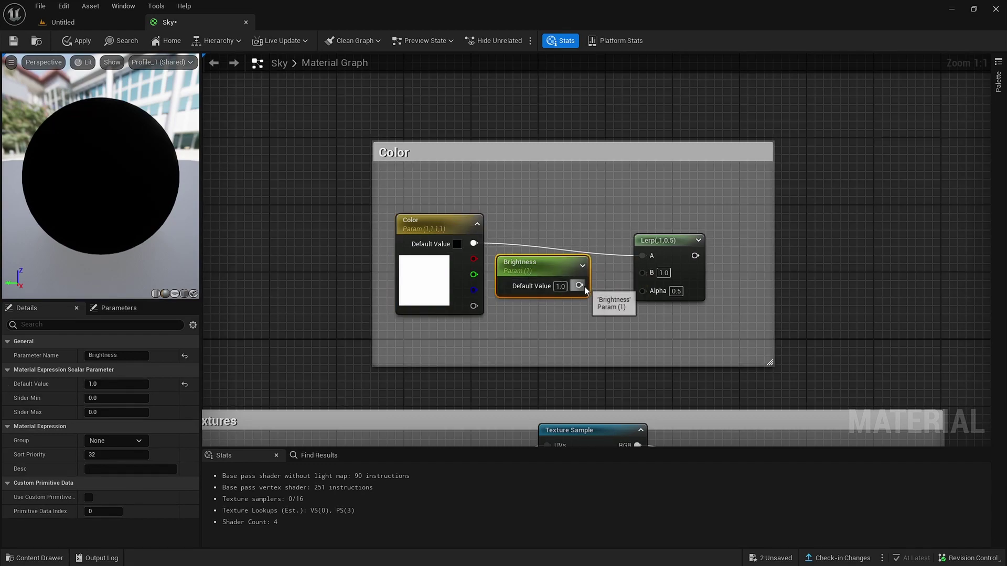
pyautogui.moveTo(579, 285); pyautogui.dragTo(642, 271)
# - Multiply the colour Lerp with the texture Lerp using a Multiply node
pyautogui.moveTo(756, 361); pyautogui.dragTo(444, 180, button='right')
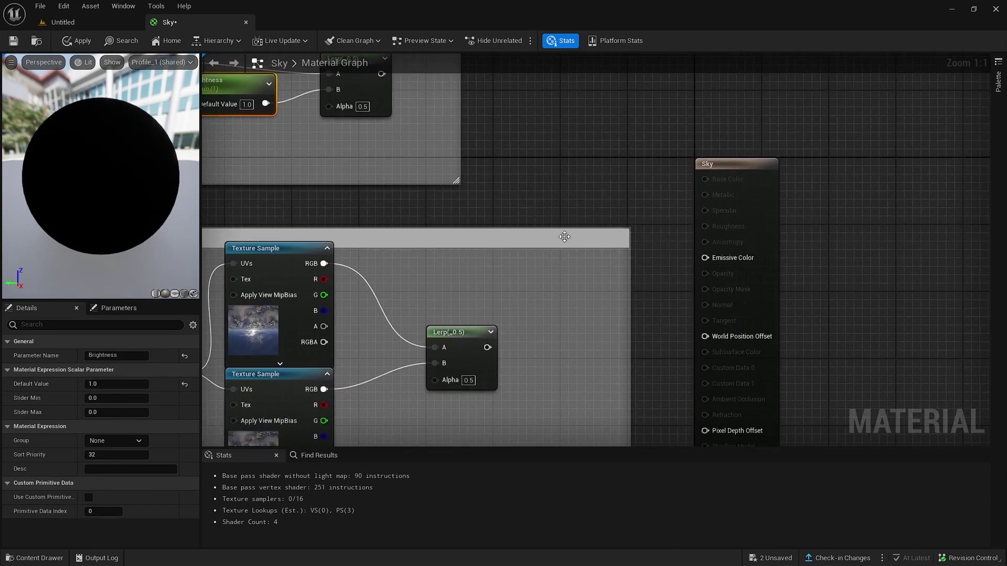
pyautogui.click(573, 160)
pyautogui.moveTo(574, 160); pyautogui.dragTo(581, 209, button='right')
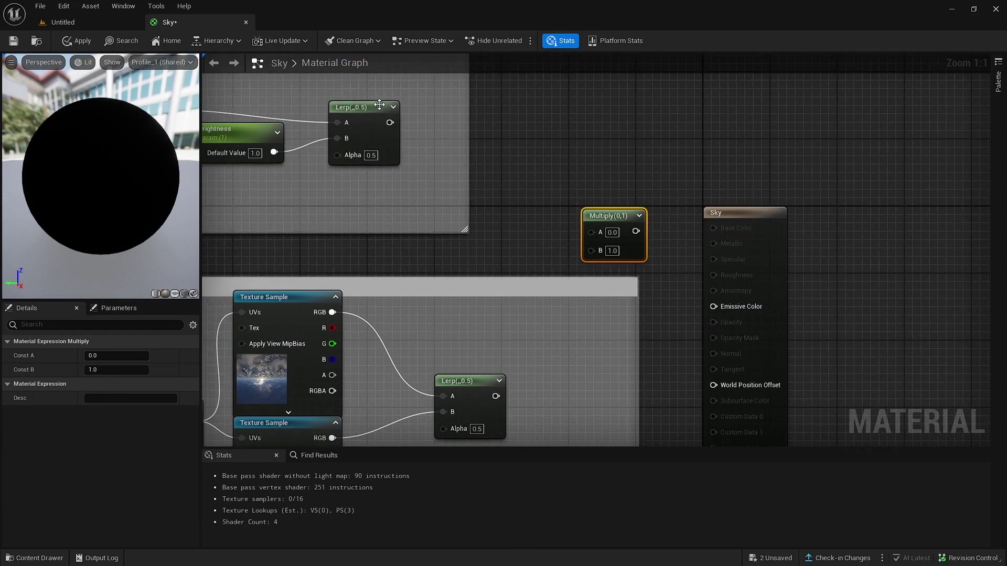
pyautogui.moveTo(389, 122); pyautogui.dragTo(593, 230)
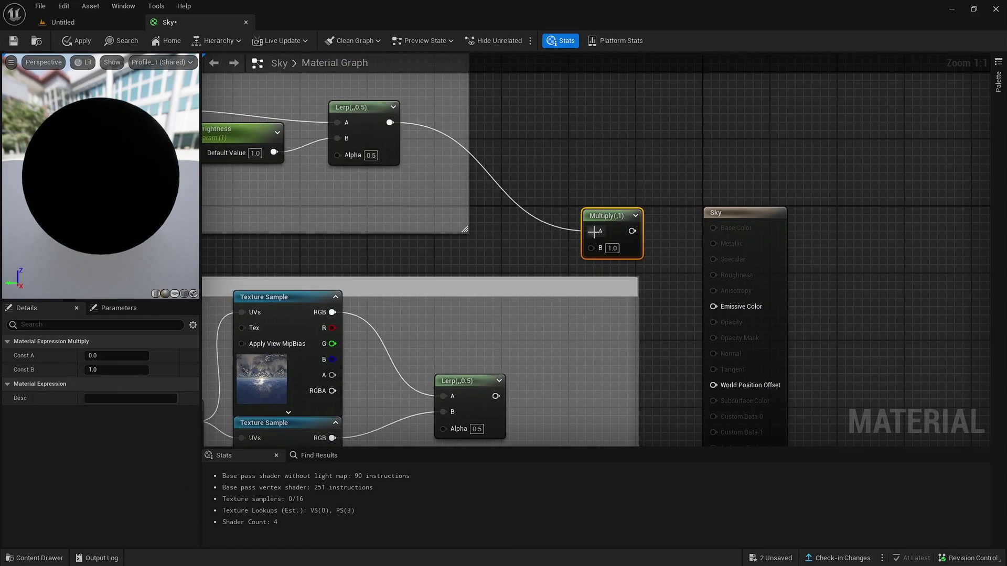
pyautogui.moveTo(495, 396); pyautogui.dragTo(592, 248)
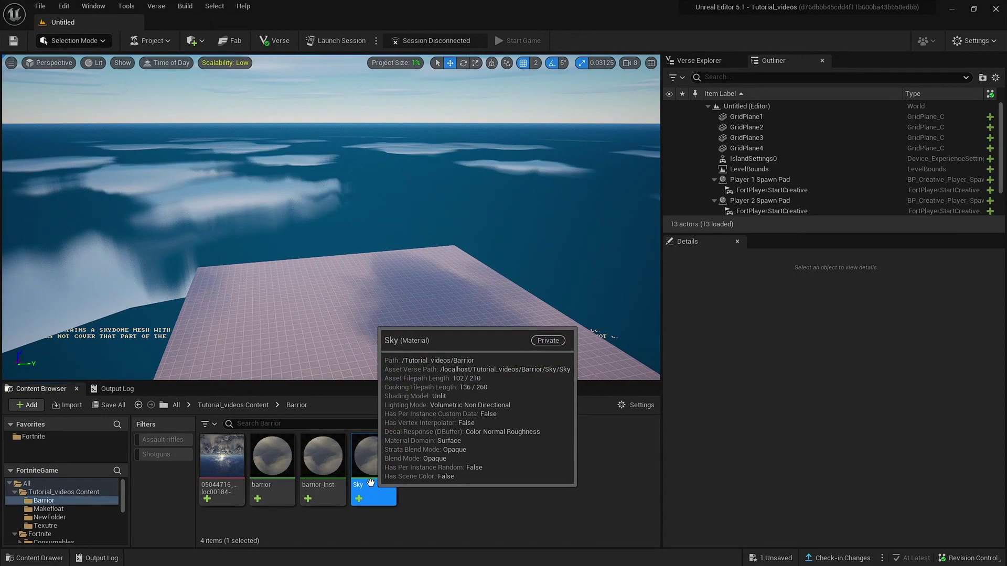
# - Create a Sky_Inst material instance from Sky and open it
pyautogui.rightClick(370, 483)
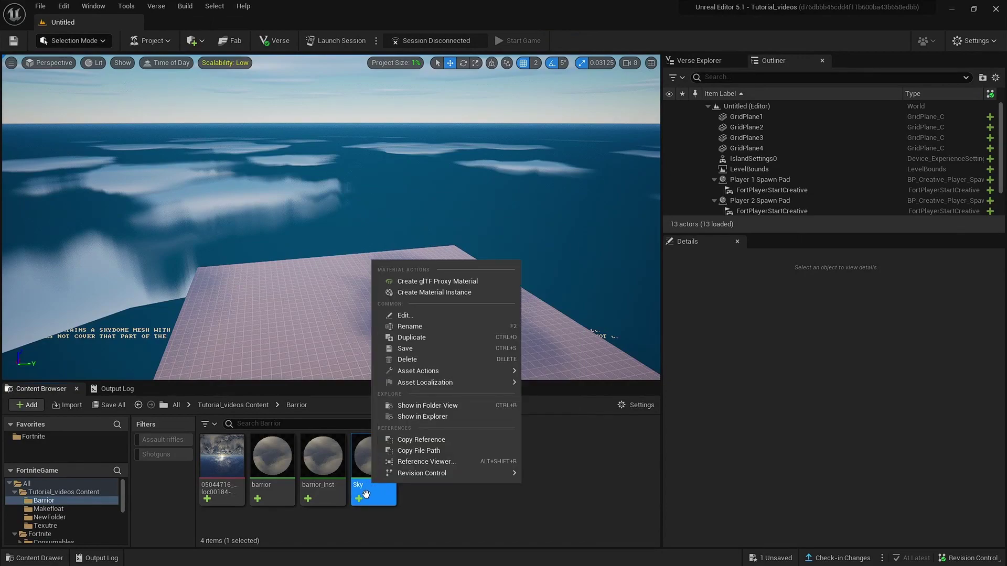
pyautogui.click(439, 290)
pyautogui.press('Return')
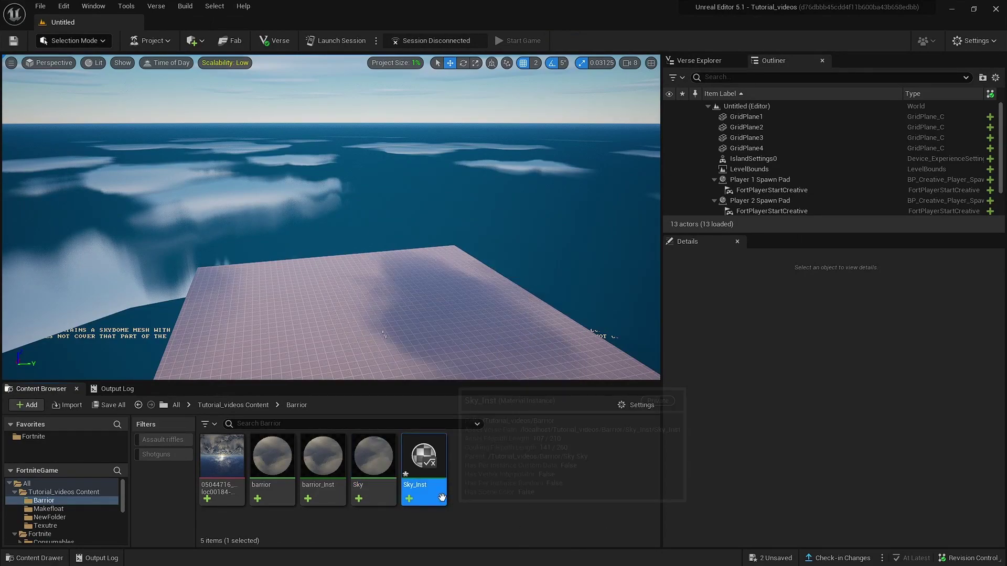
pyautogui.doubleClick(436, 488)
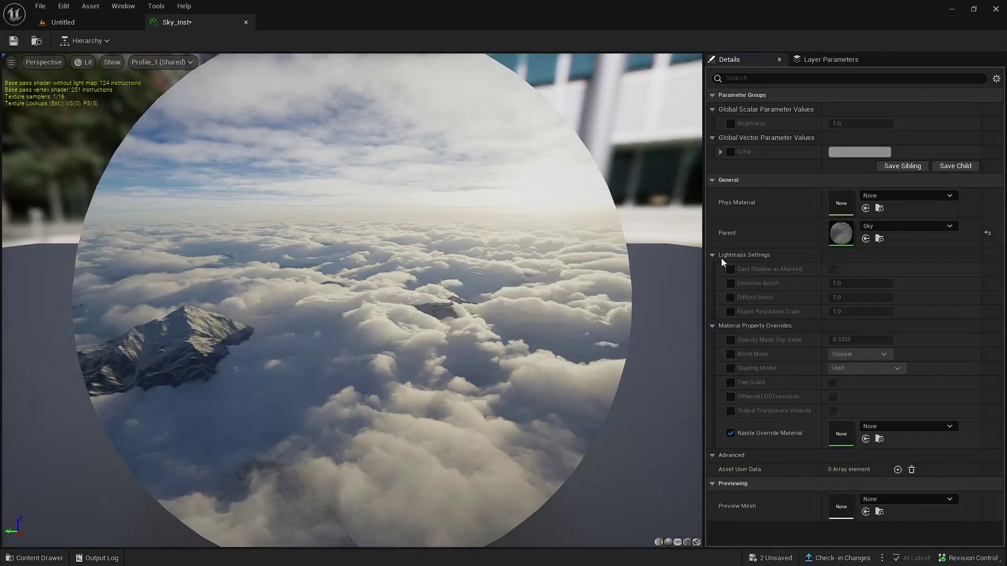
# - Enable Sky_Inst's Brightness and Color overrides, try a purple tint, reset Color to white, and save
pyautogui.click(731, 123)
pyautogui.click(731, 152)
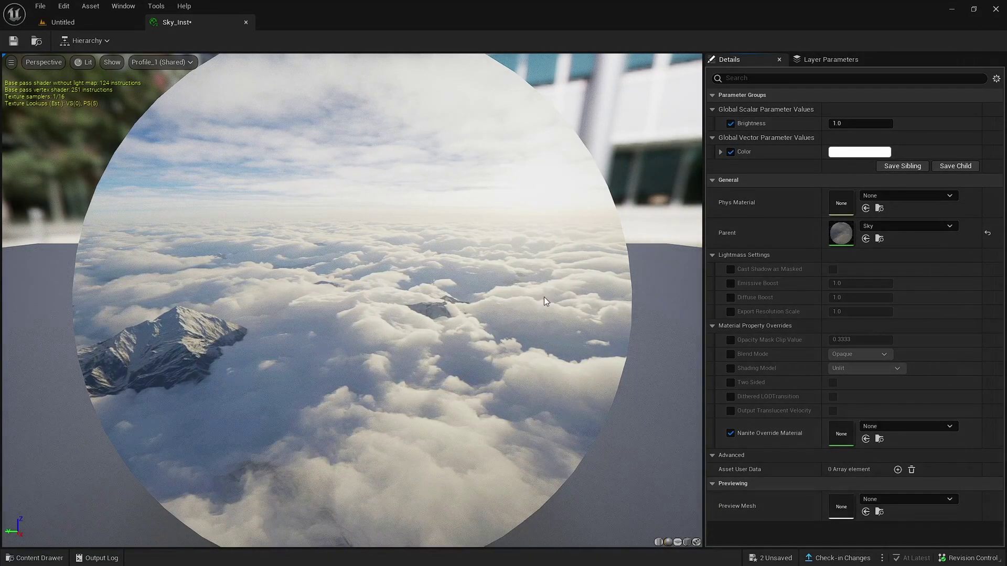
pyautogui.click(858, 152)
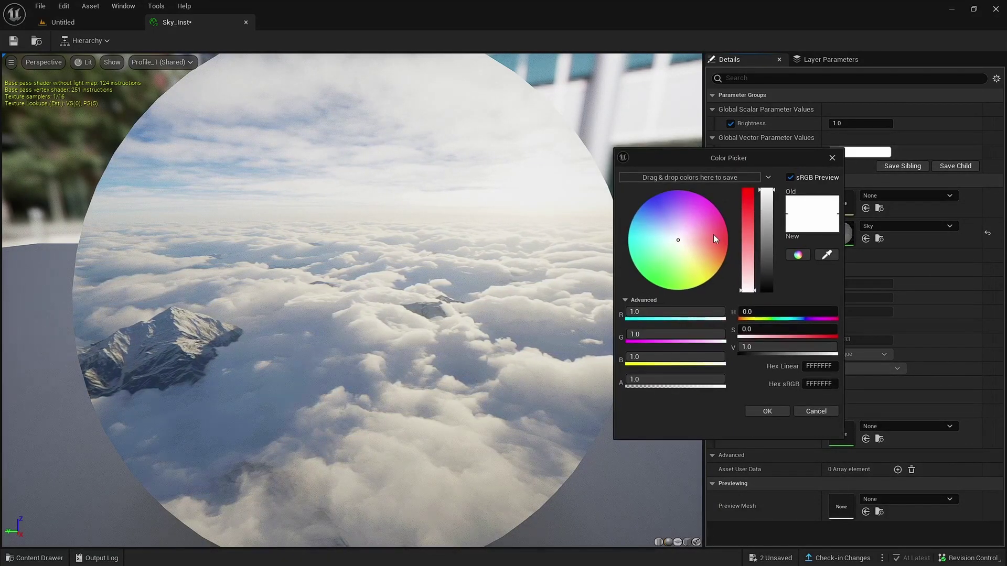
pyautogui.moveTo(642, 213); pyautogui.dragTo(646, 157)
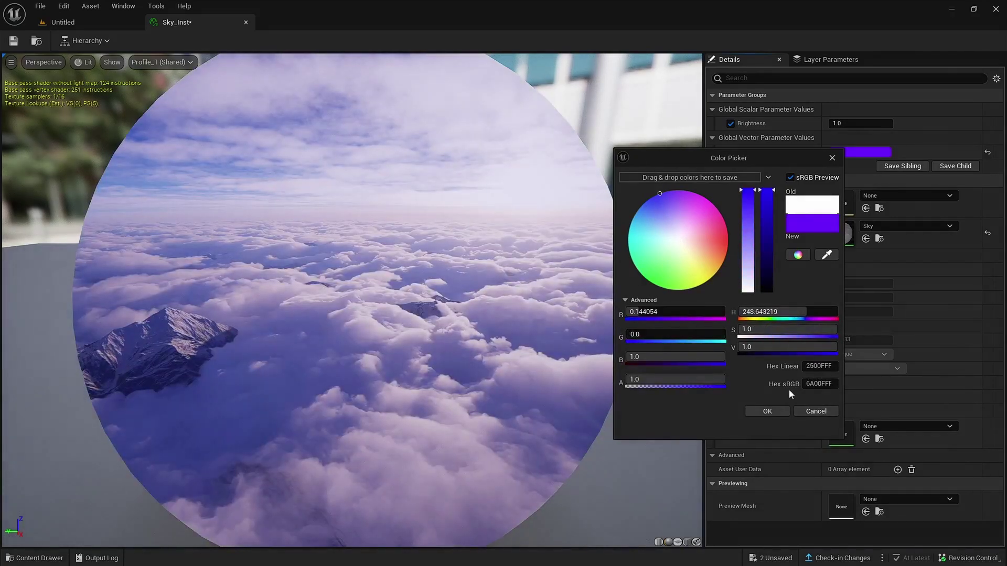
pyautogui.click(778, 407)
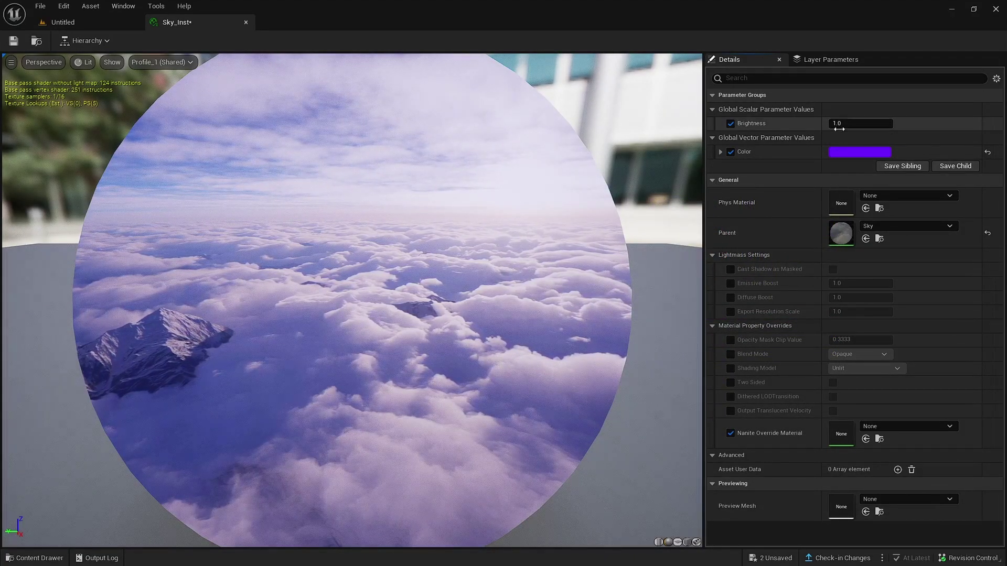
pyautogui.moveTo(860, 124); pyautogui.dragTo(839, 123)
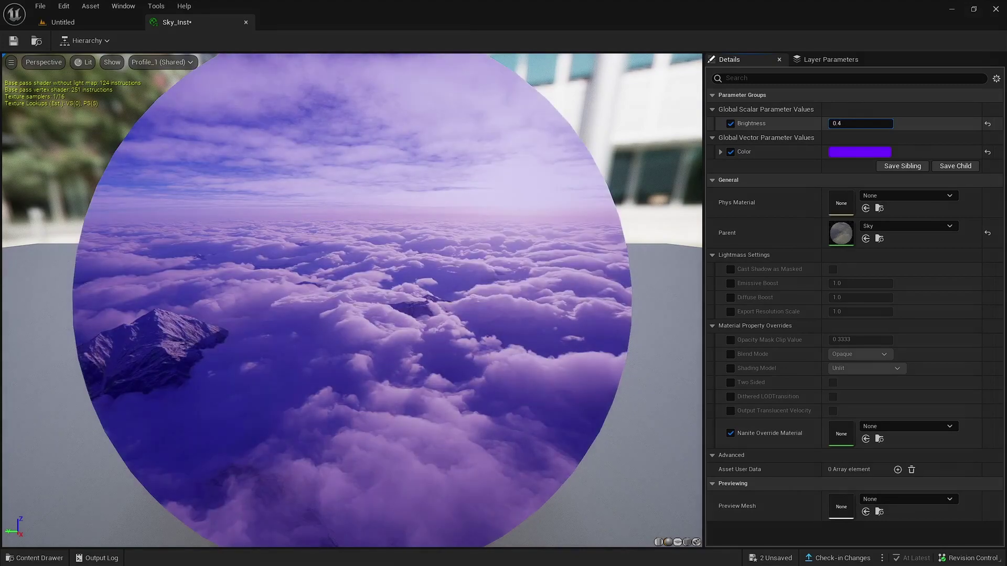
pyautogui.moveTo(881, 124); pyautogui.dragTo(905, 124)
pyautogui.click(875, 125)
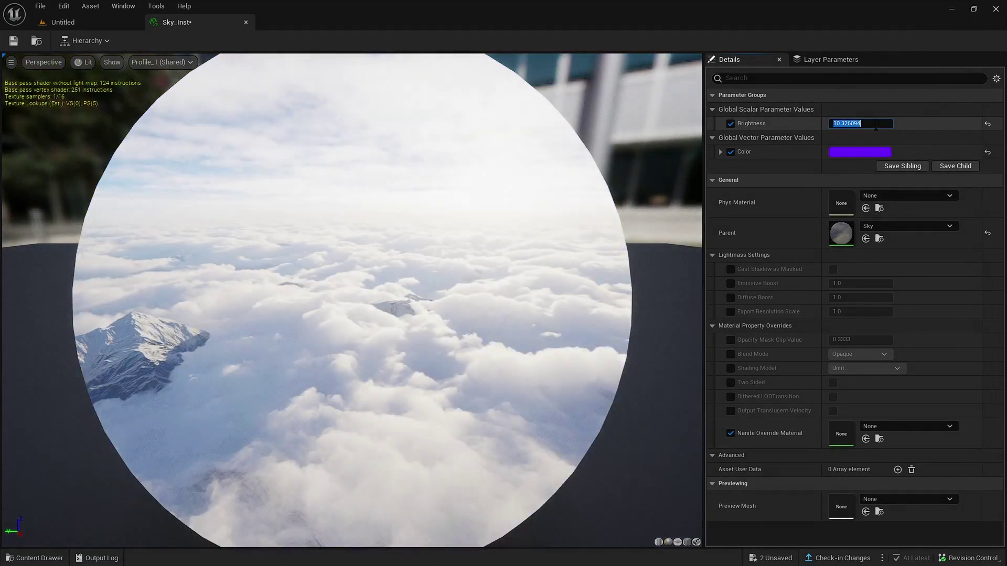
pyautogui.click(883, 95)
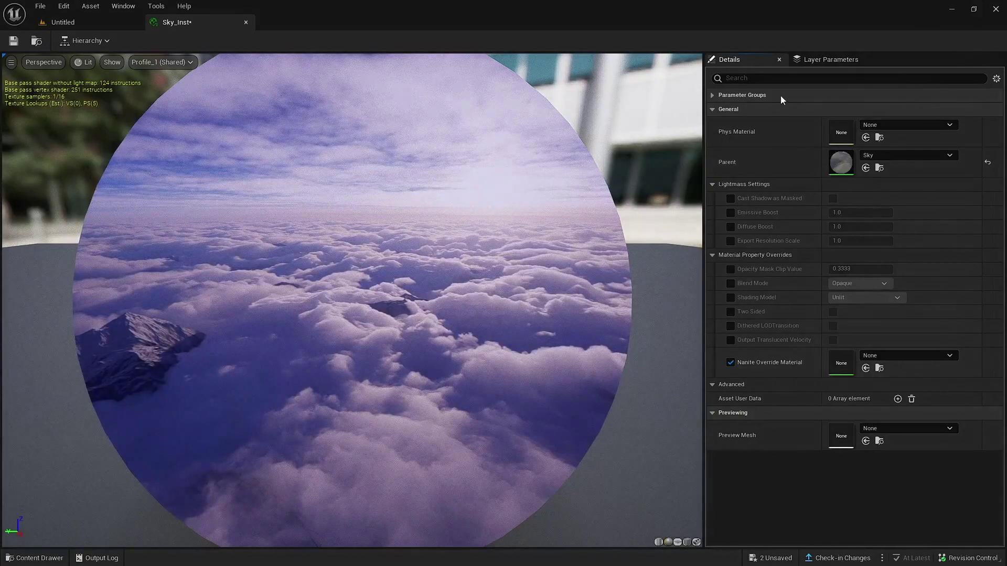
pyautogui.click(781, 96)
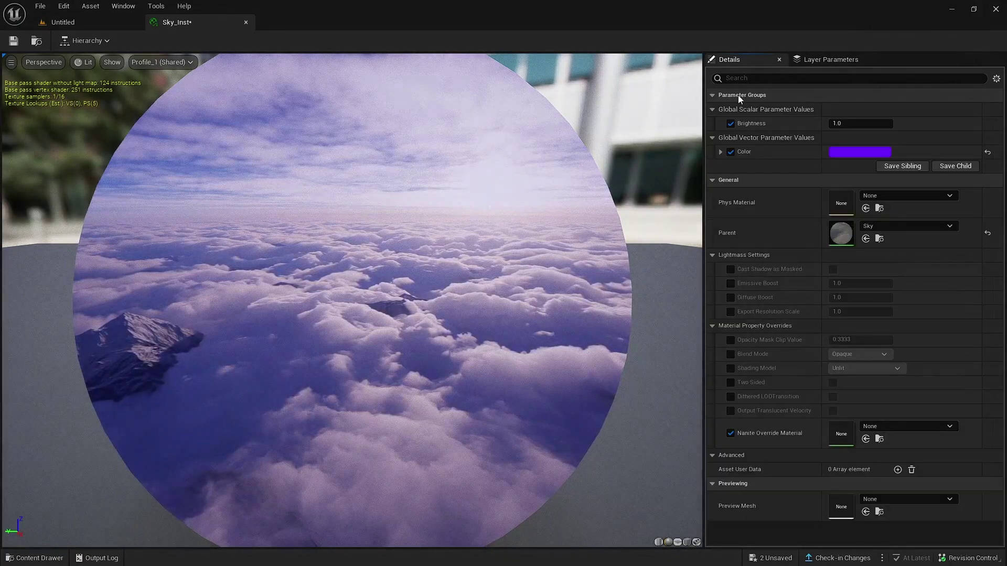
pyautogui.click(987, 151)
pyautogui.click(13, 41)
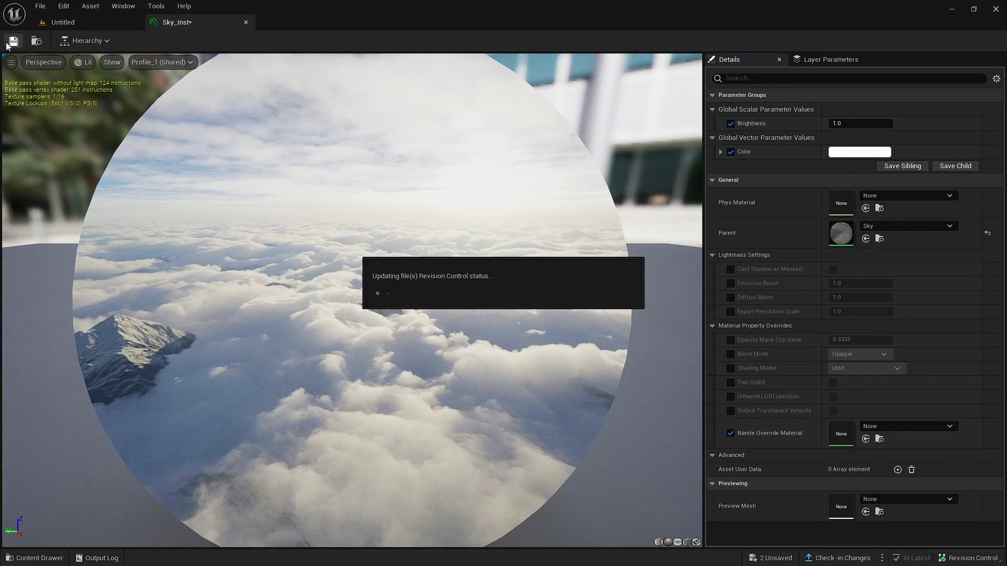
pyautogui.click(246, 22)
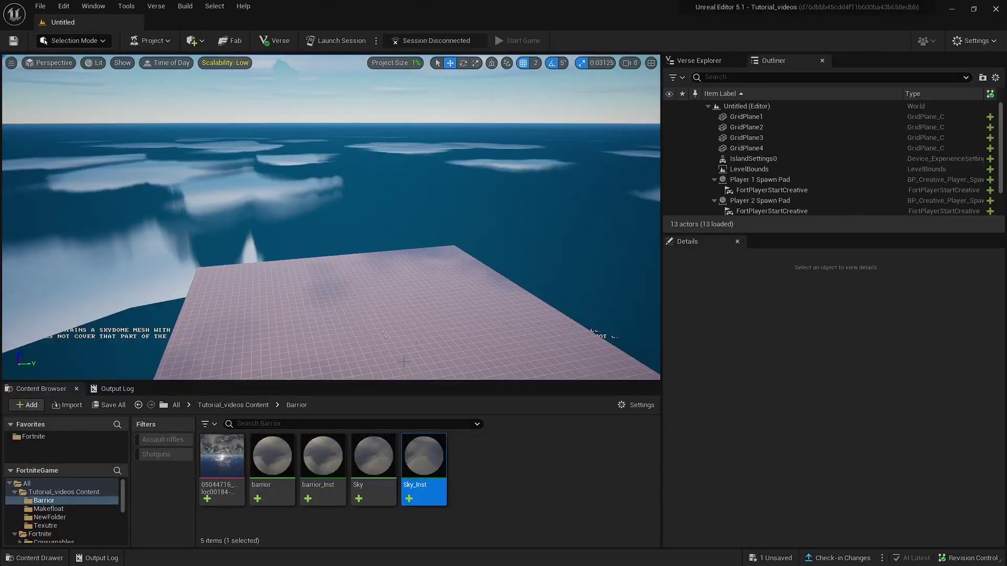
# - Place a Barrier Device from the Fortnite Devices folder onto the grid floor
pyautogui.click(48, 438)
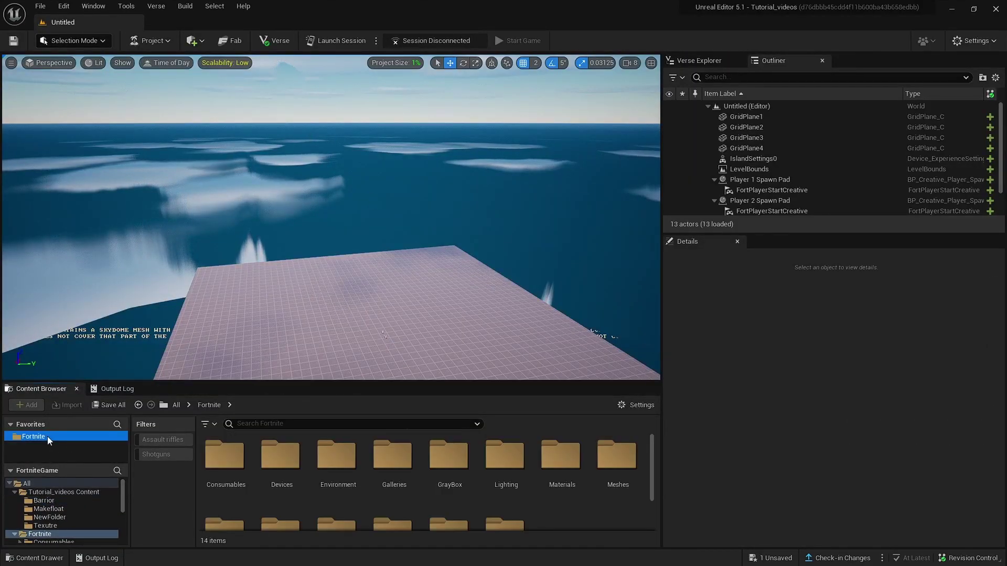
pyautogui.doubleClick(281, 455)
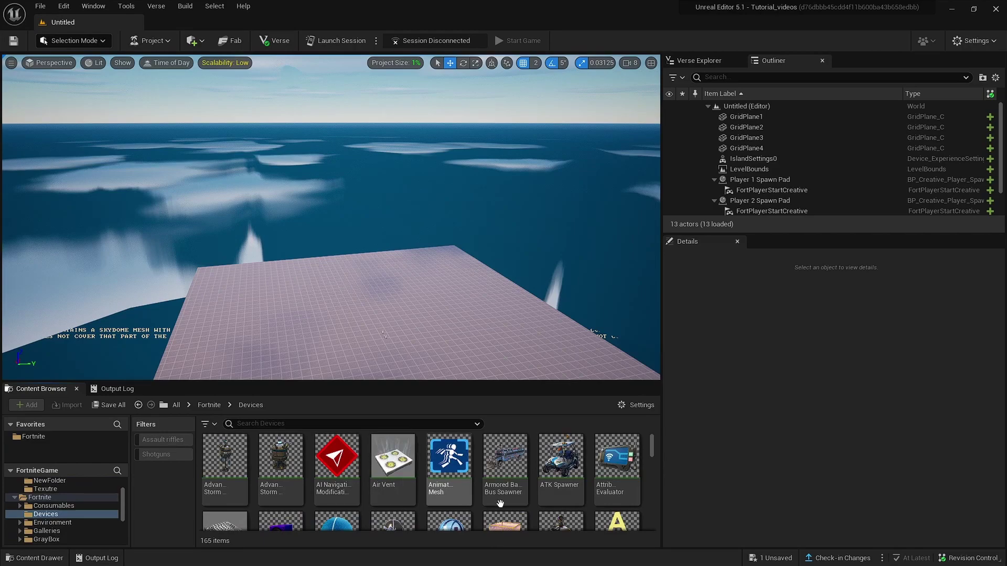
pyautogui.moveTo(524, 526); pyautogui.dragTo(397, 283)
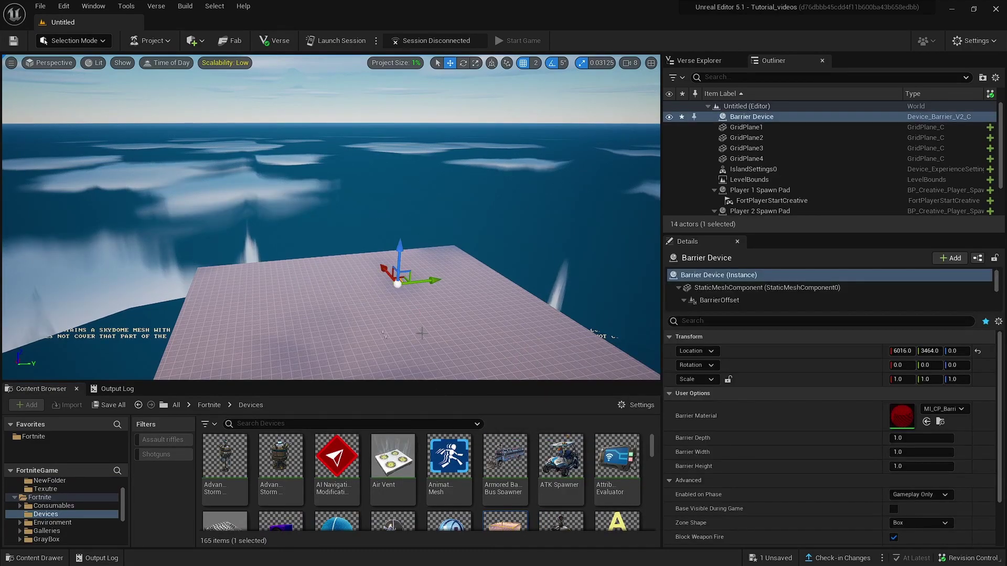
# - Set Barrier Depth, Width and Height to 20, Enabled on Phase Always, Zone Shape Hollow Box
pyautogui.click(899, 438)
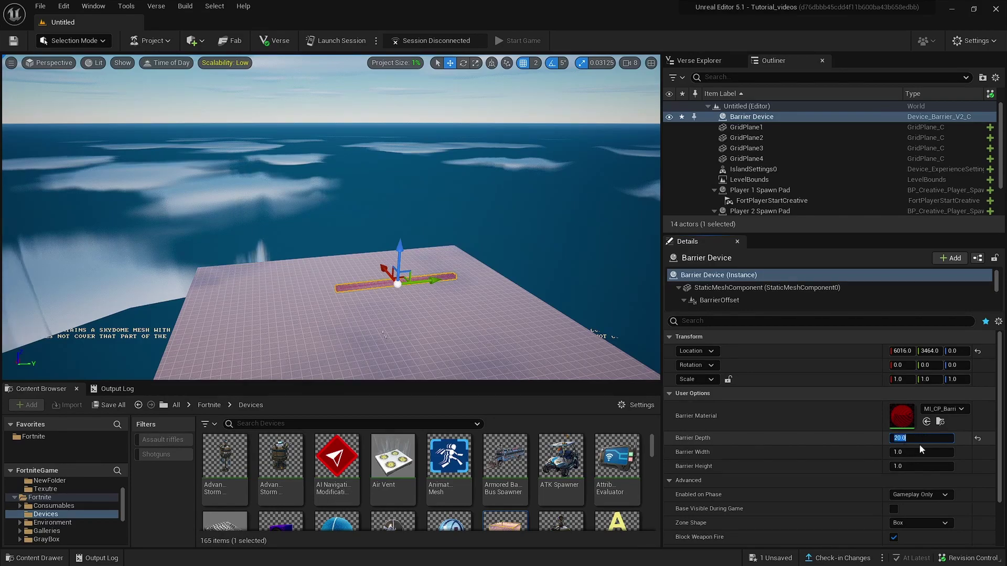
pyautogui.click(910, 451)
pyautogui.press('Return')
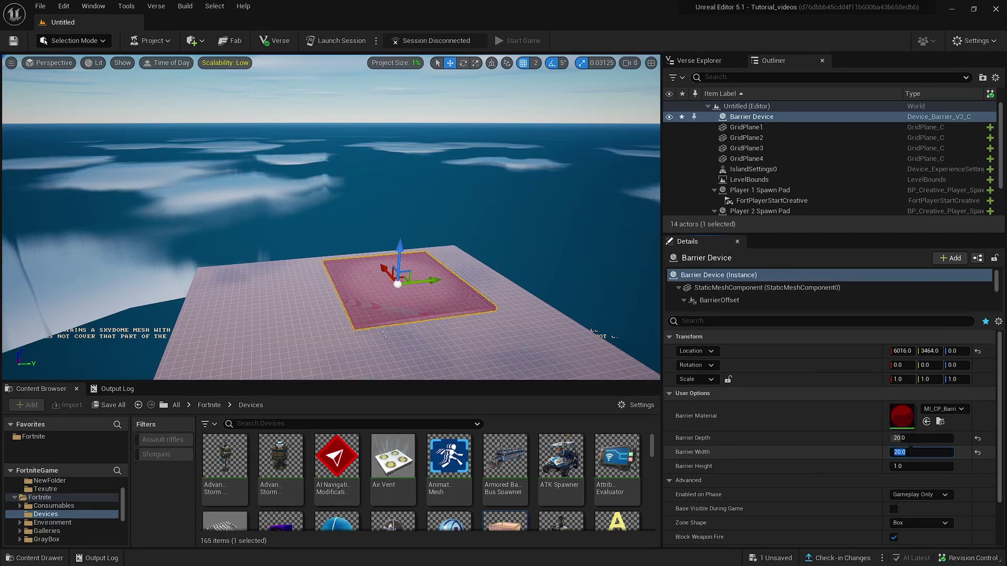
pyautogui.write('20')
pyautogui.press('Return')
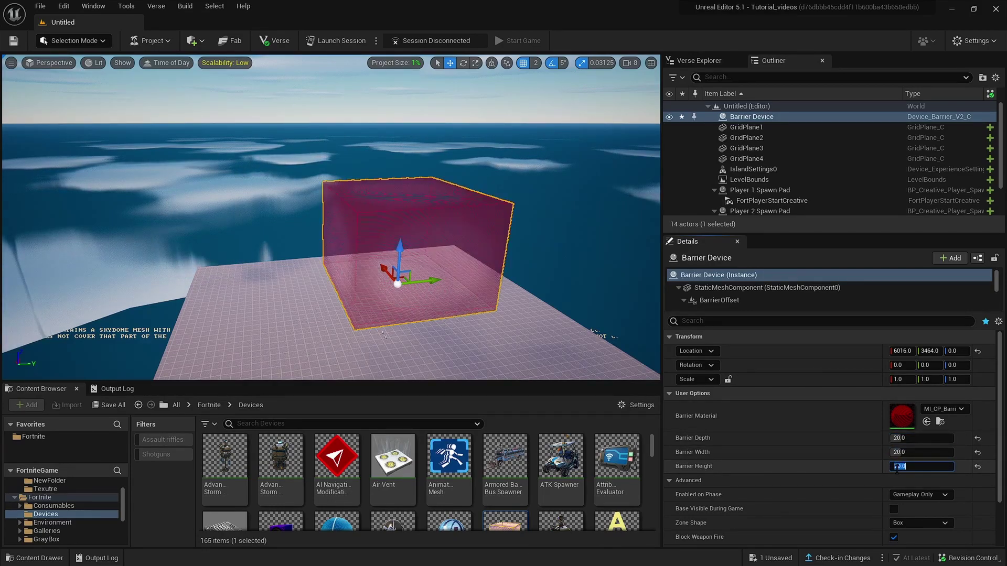
pyautogui.click(916, 494)
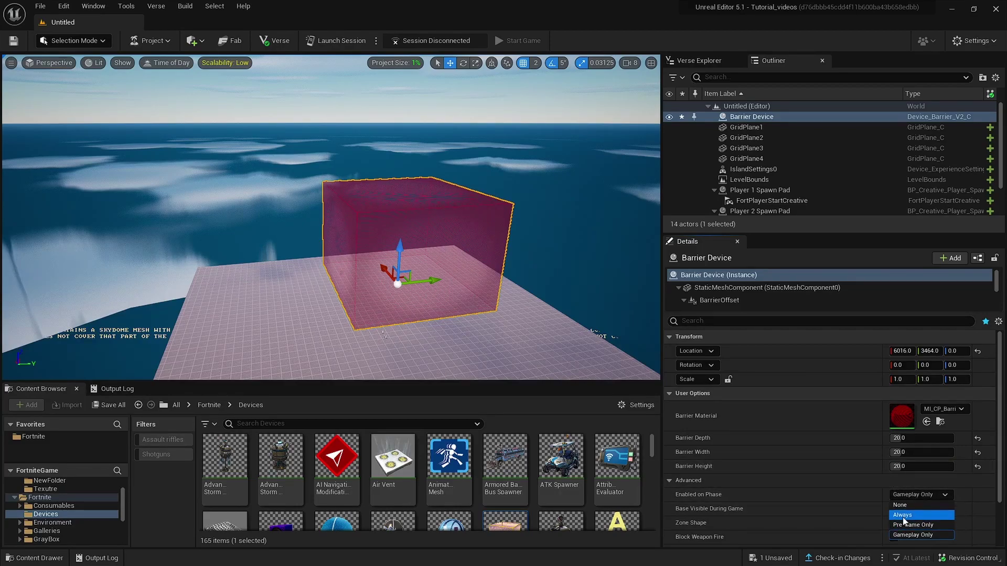
pyautogui.click(903, 515)
pyautogui.click(909, 522)
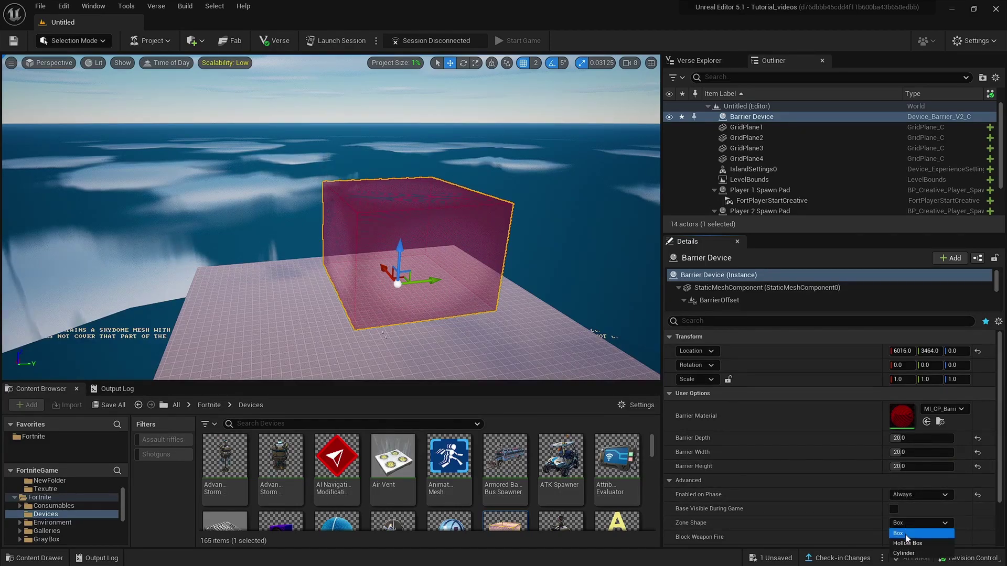
# - Move the barrier to X -168 and Y -322 on the grid
pyautogui.moveTo(336, 220); pyautogui.dragTo(315, 231, button='right')
pyautogui.moveTo(404, 209); pyautogui.dragTo(600, 231)
pyautogui.moveTo(421, 260); pyautogui.dragTo(421, 260, button='right')
pyautogui.moveTo(421, 260); pyautogui.dragTo(362, 242)
# - Assign Sky_Inst from the Barrior folder as the Barrier Material
pyautogui.click(208, 405)
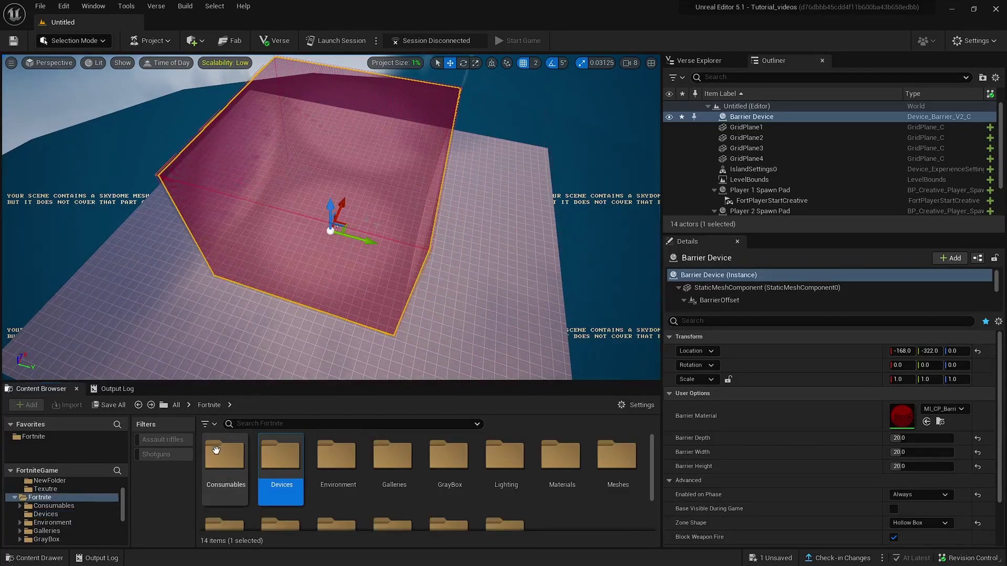
pyautogui.scroll(2, 52, 495)
pyautogui.click(44, 501)
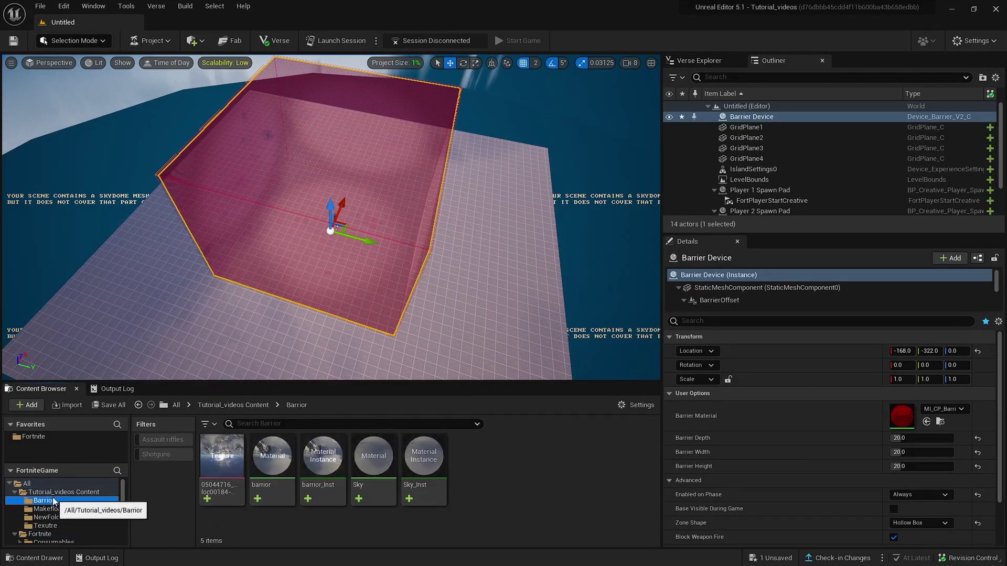
pyautogui.click(423, 462)
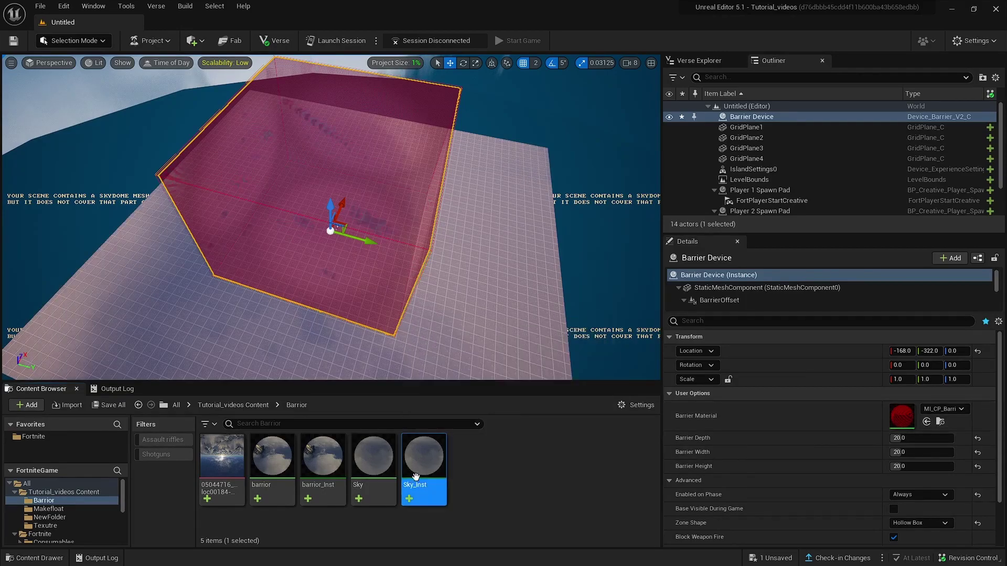
pyautogui.click(927, 421)
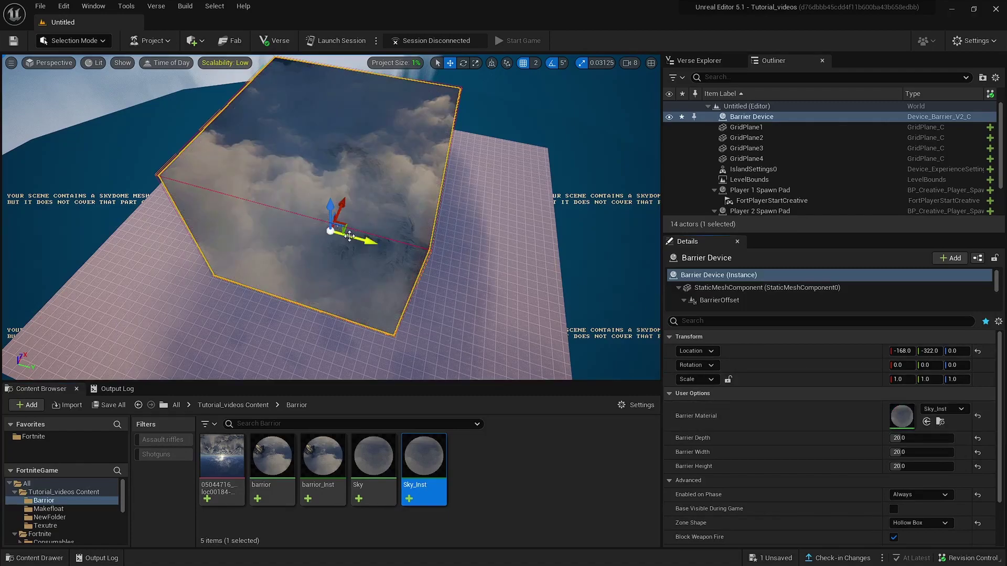
pyautogui.scroll(5, 331, 218)
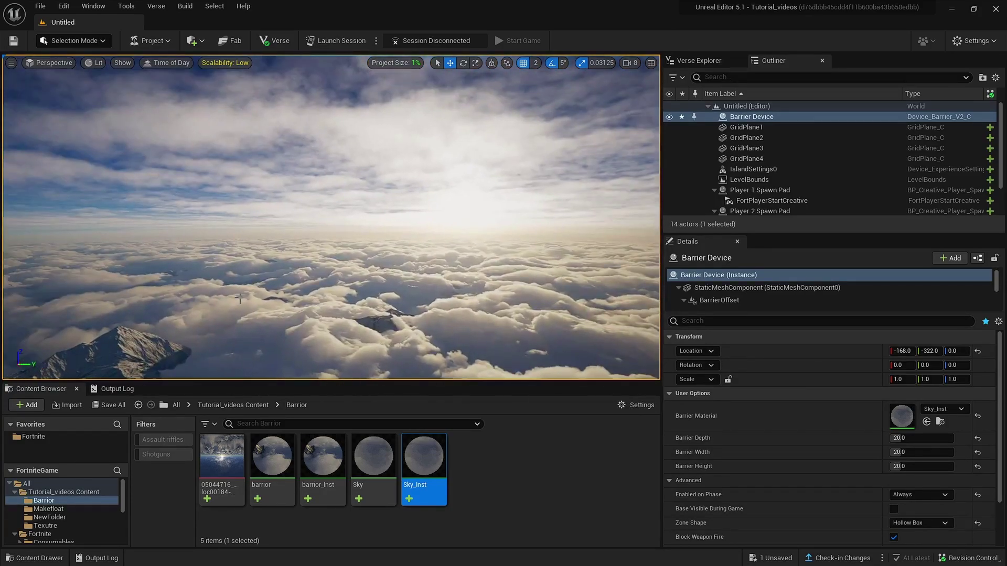
pyautogui.moveTo(241, 302); pyautogui.dragTo(302, 333, button='right')
pyautogui.press('f')
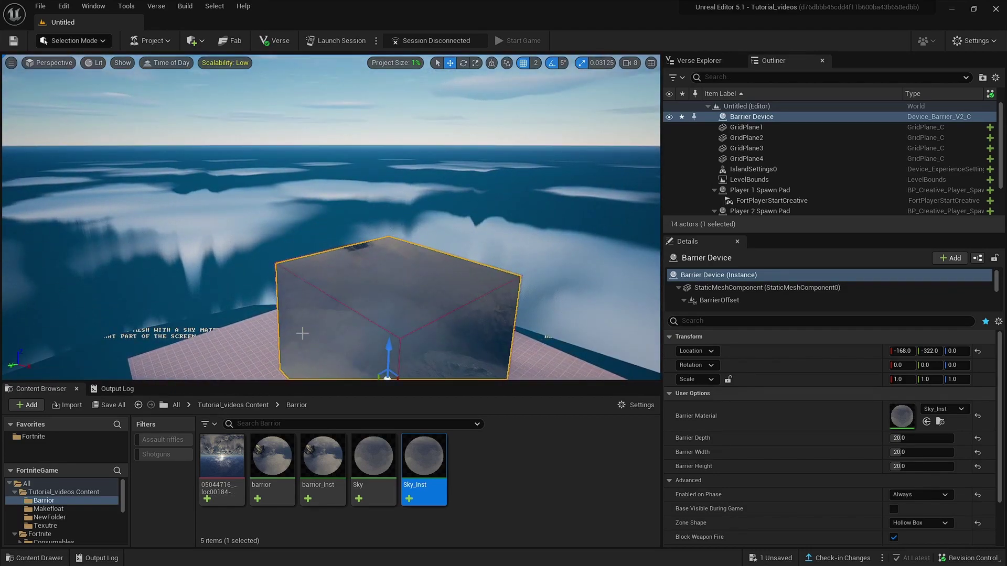